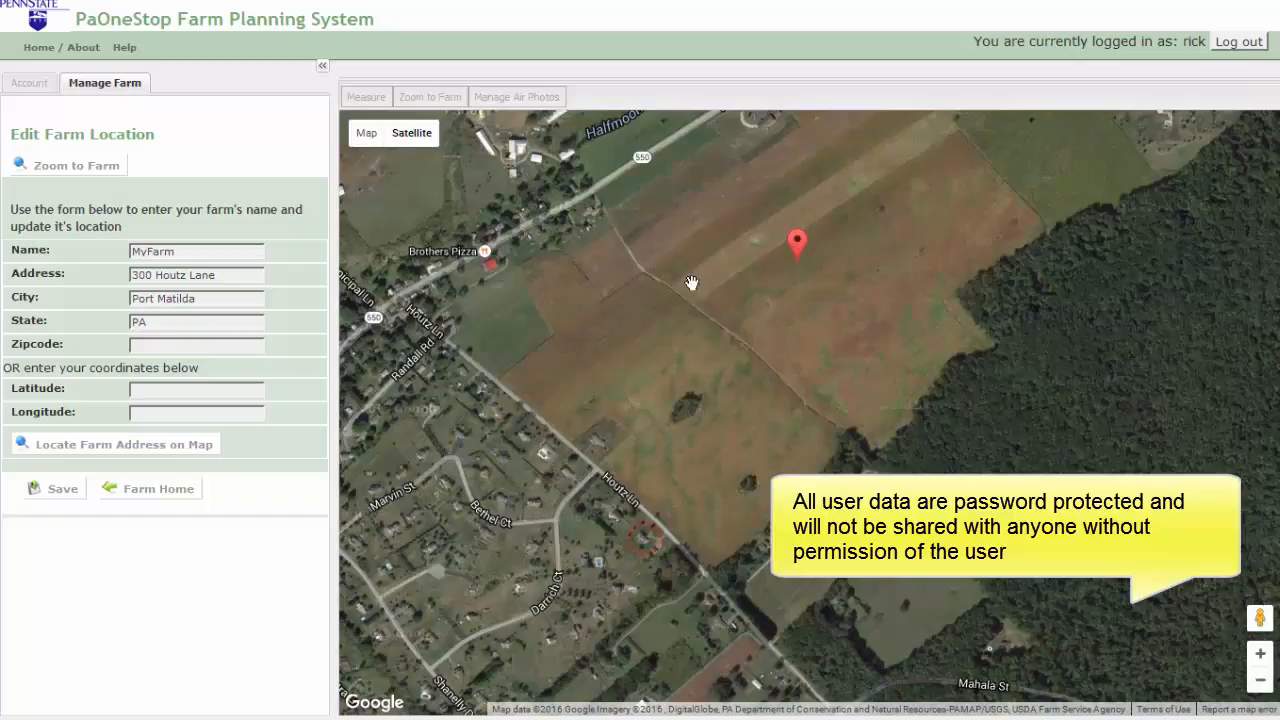
Step: Save the farm location, open Draw / Edit Fields, zoom onto the untraced fields and start a new field
{"action": "left_click", "coordinate": [55, 488]}
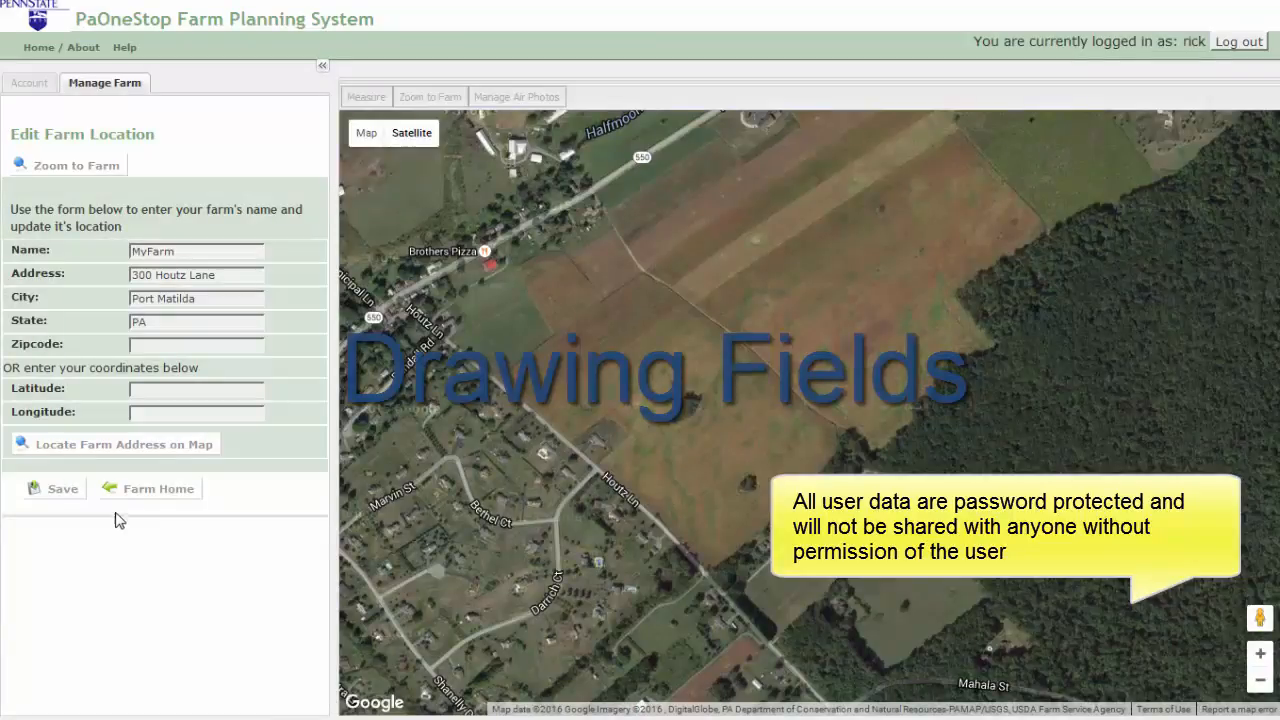
{"action": "left_click", "coordinate": [155, 488]}
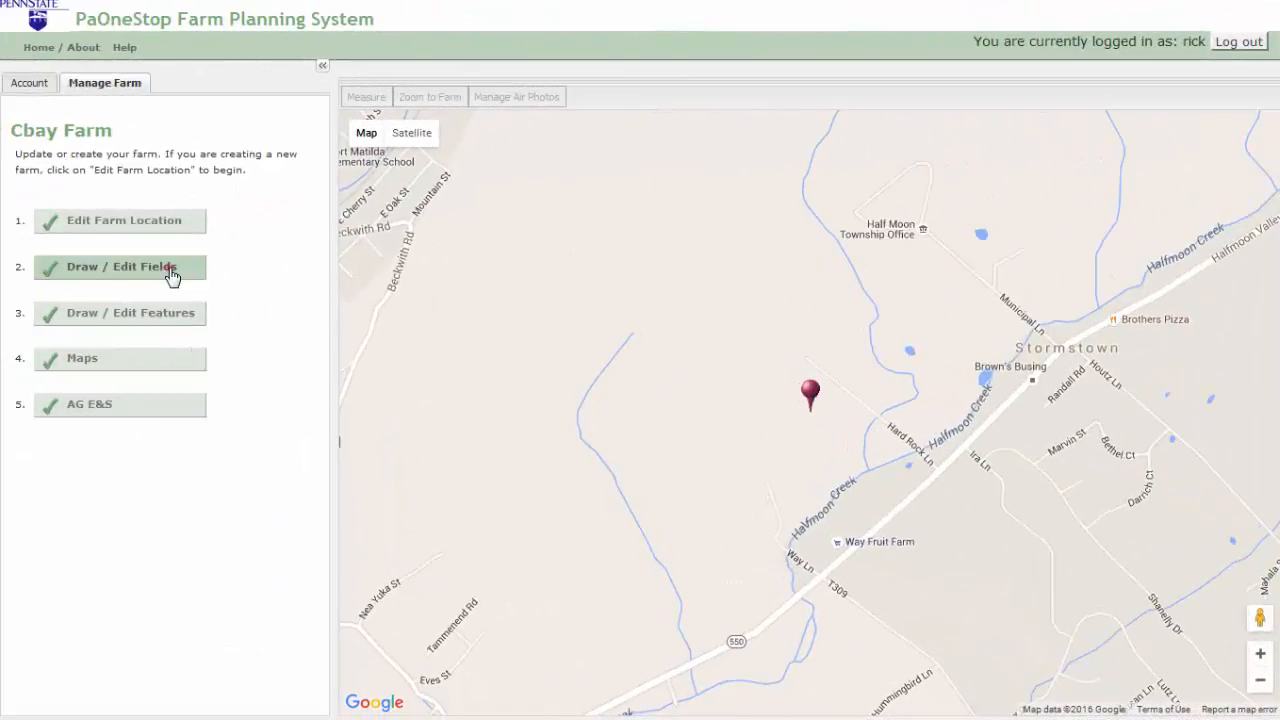
{"action": "left_click", "coordinate": [172, 273]}
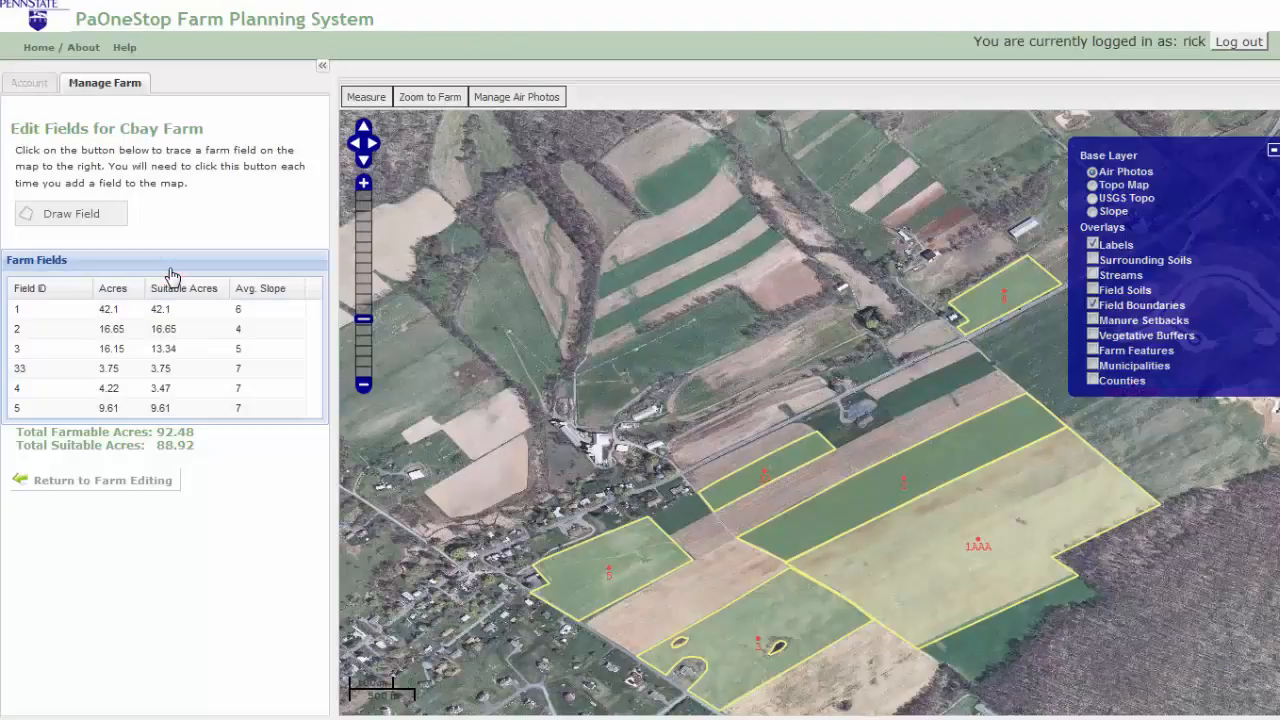
{"action": "left_click_drag", "start_coordinate": [541, 134], "coordinate": [886, 437]}
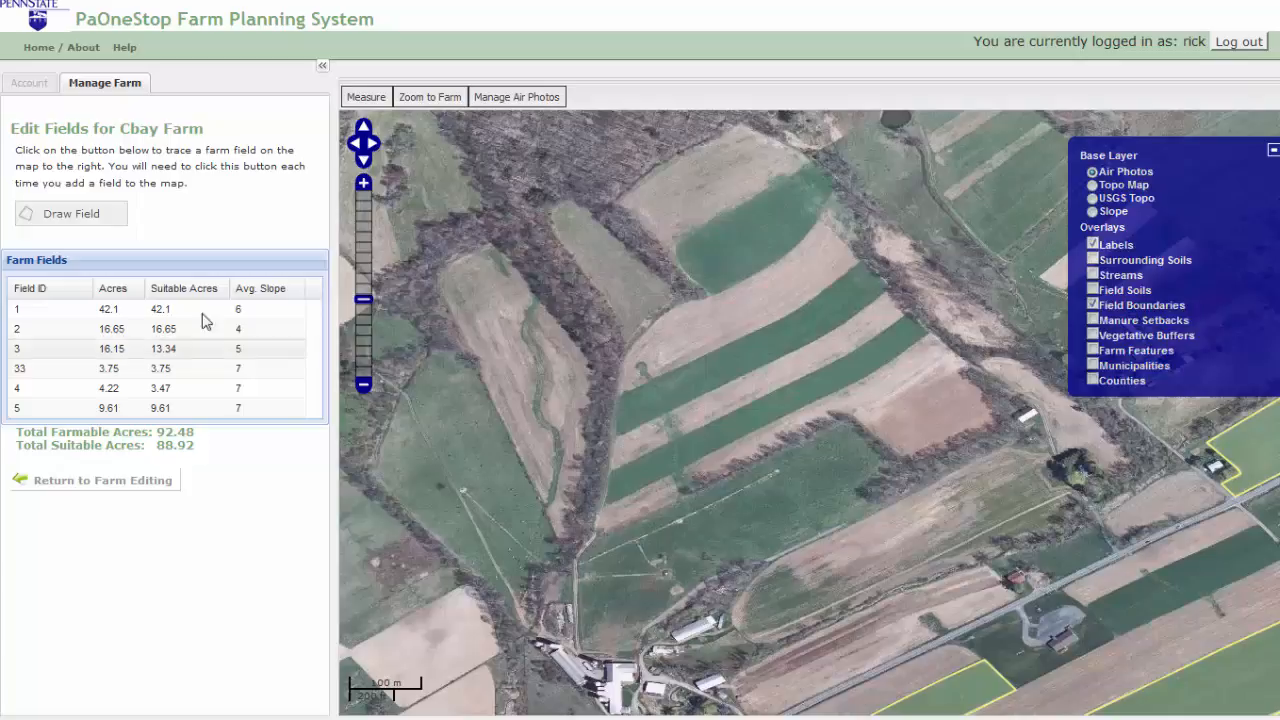
{"action": "left_click", "coordinate": [104, 230]}
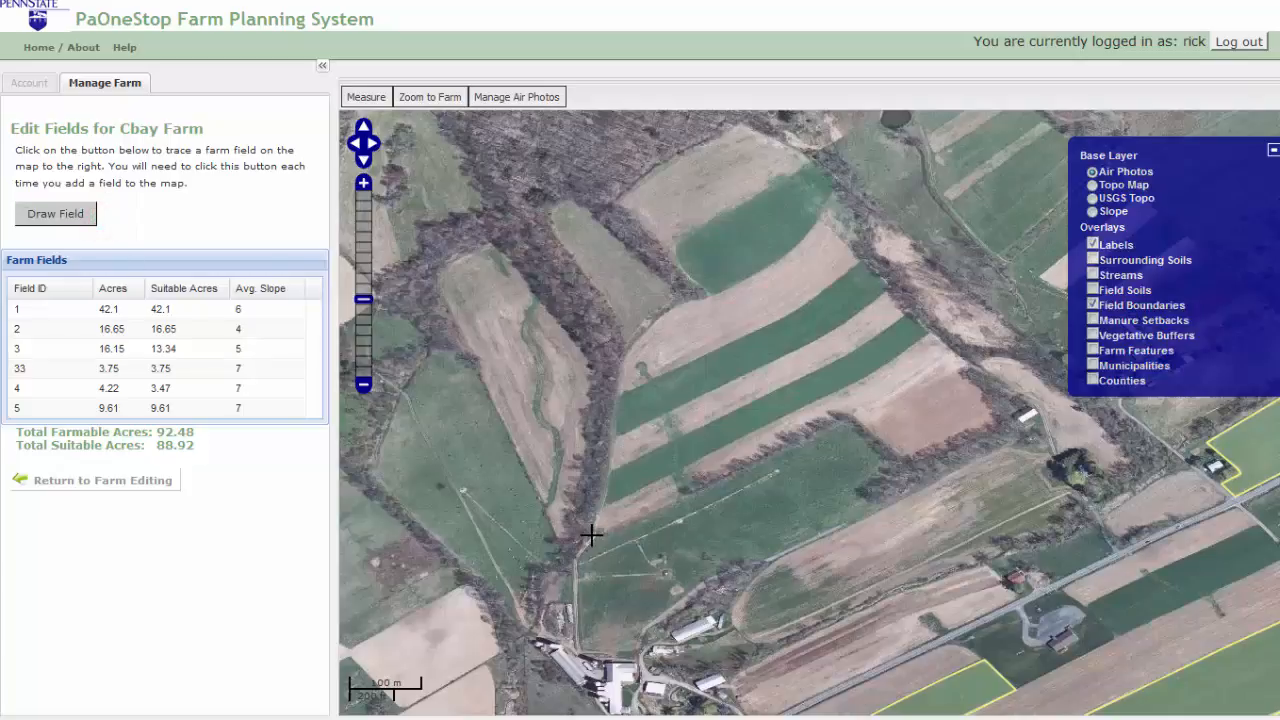
Step: Trace a closed boundary around the striped field below the woods
{"action": "left_click", "coordinate": [594, 516]}
{"action": "left_click", "coordinate": [610, 380]}
{"action": "left_click", "coordinate": [636, 341]}
{"action": "left_click", "coordinate": [668, 299]}
{"action": "left_click", "coordinate": [734, 288]}
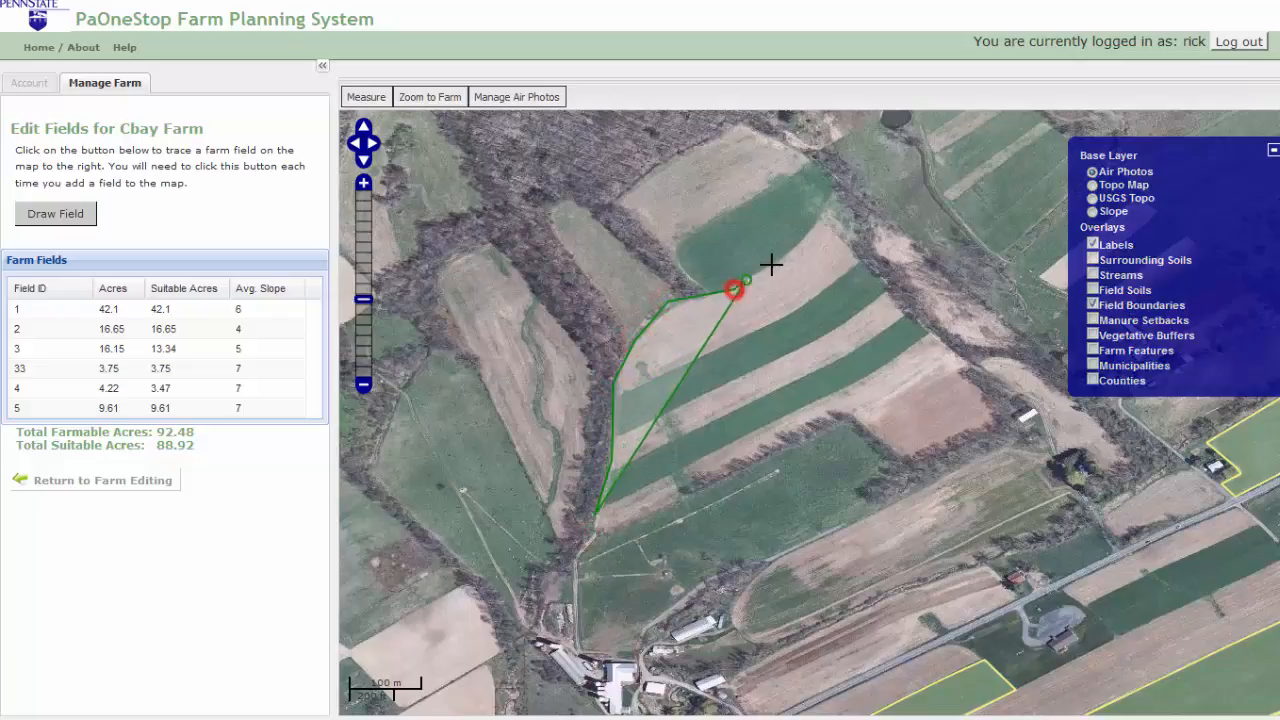
{"action": "left_click", "coordinate": [782, 250]}
{"action": "left_click", "coordinate": [818, 217]}
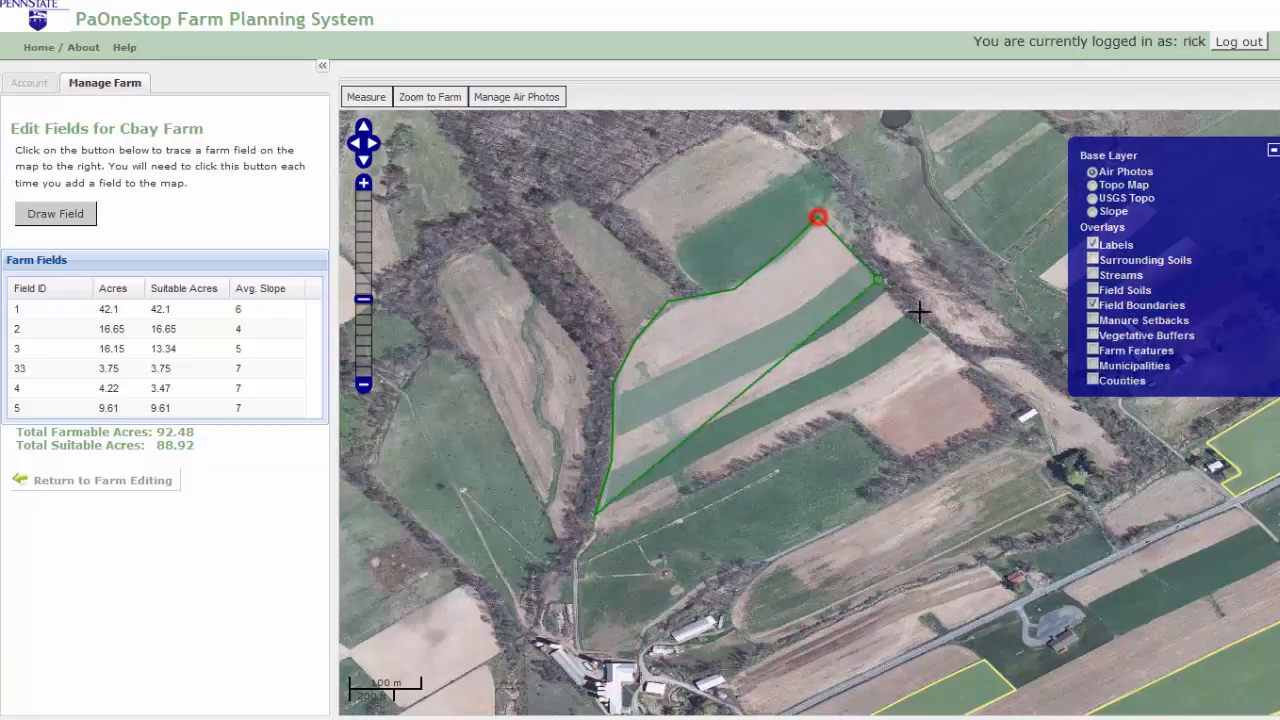
{"action": "left_click", "coordinate": [929, 331]}
{"action": "left_click", "coordinate": [963, 366]}
{"action": "left_click", "coordinate": [791, 441]}
{"action": "left_click", "coordinate": [646, 516]}
{"action": "double_click", "coordinate": [600, 530]}
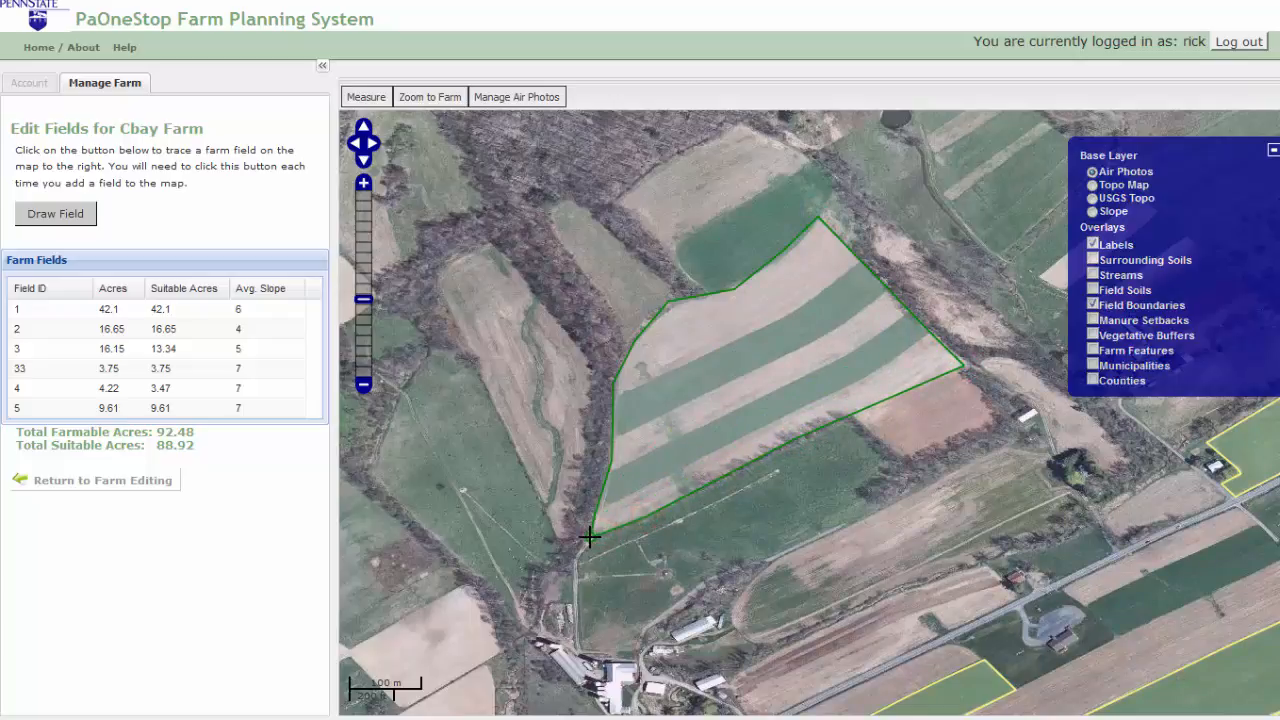
Step: Enter 777 as Field ID and Map Label, save the 21.29-acre field, and zoom to it
{"action": "left_click", "coordinate": [231, 159]}
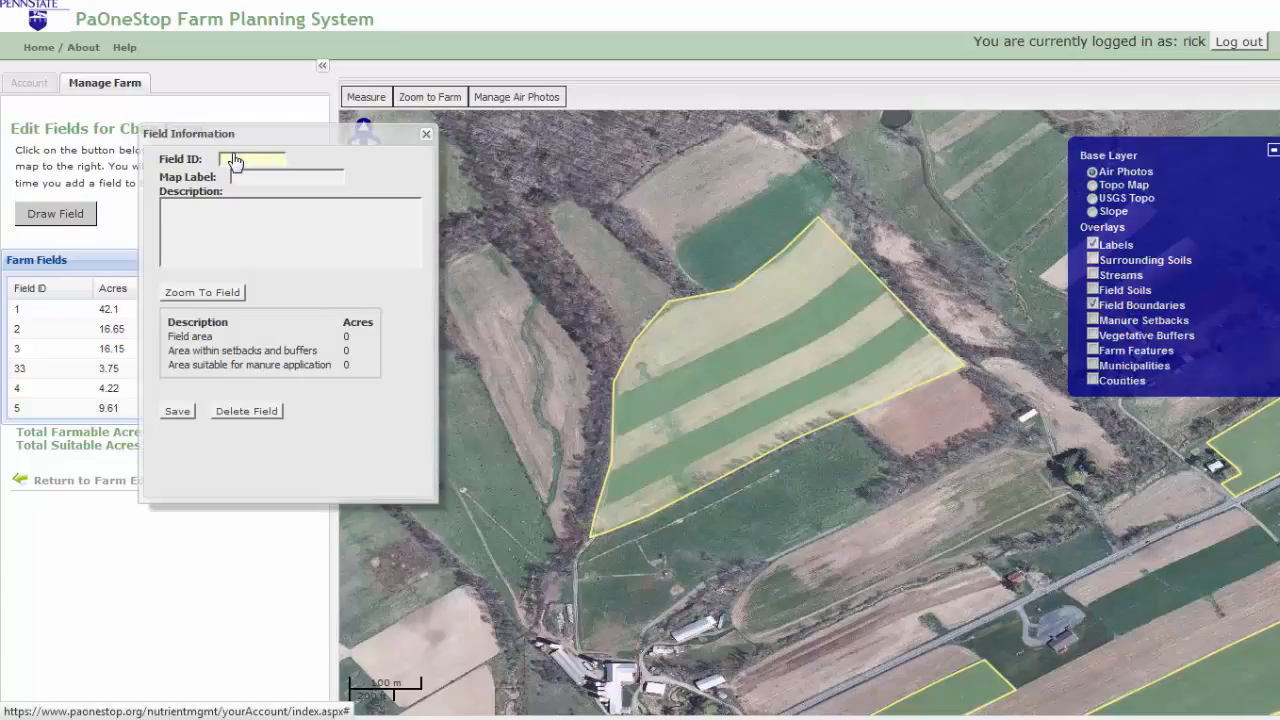
{"action": "type", "text": "777"}
{"action": "left_click", "coordinate": [240, 177]}
{"action": "type", "text": "777"}
{"action": "left_click", "coordinate": [179, 412]}
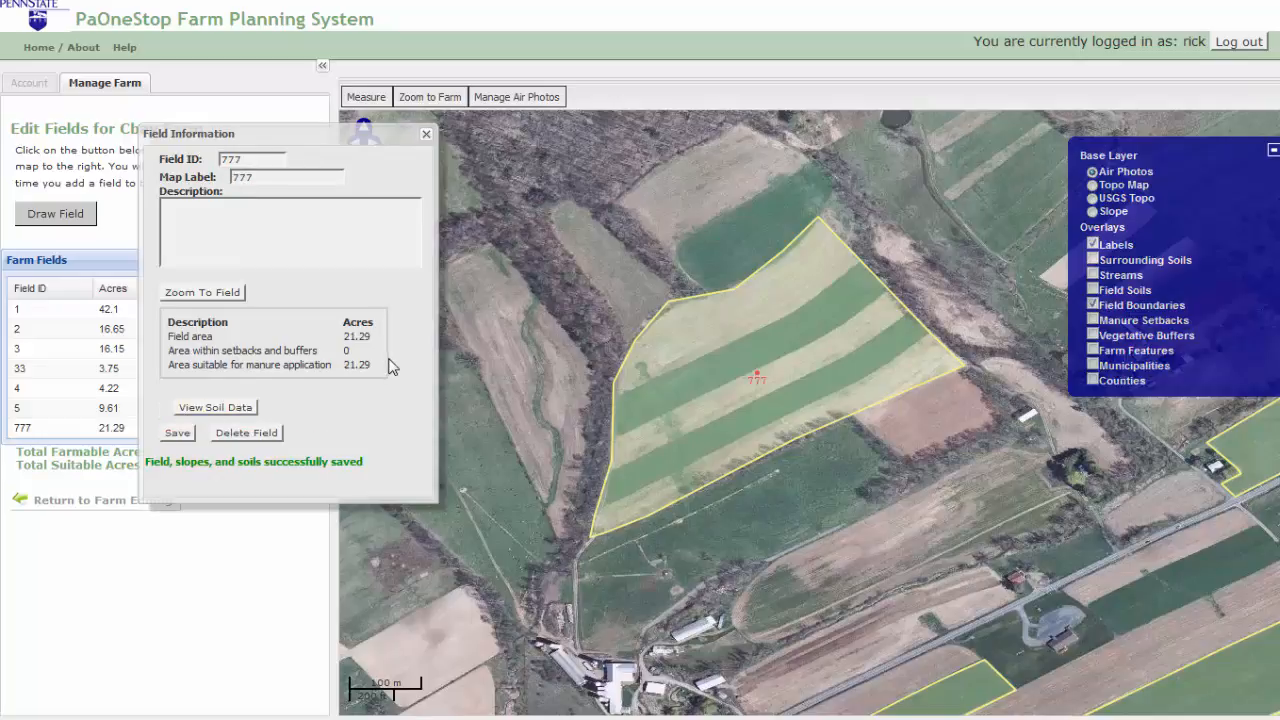
{"action": "left_click", "coordinate": [206, 293]}
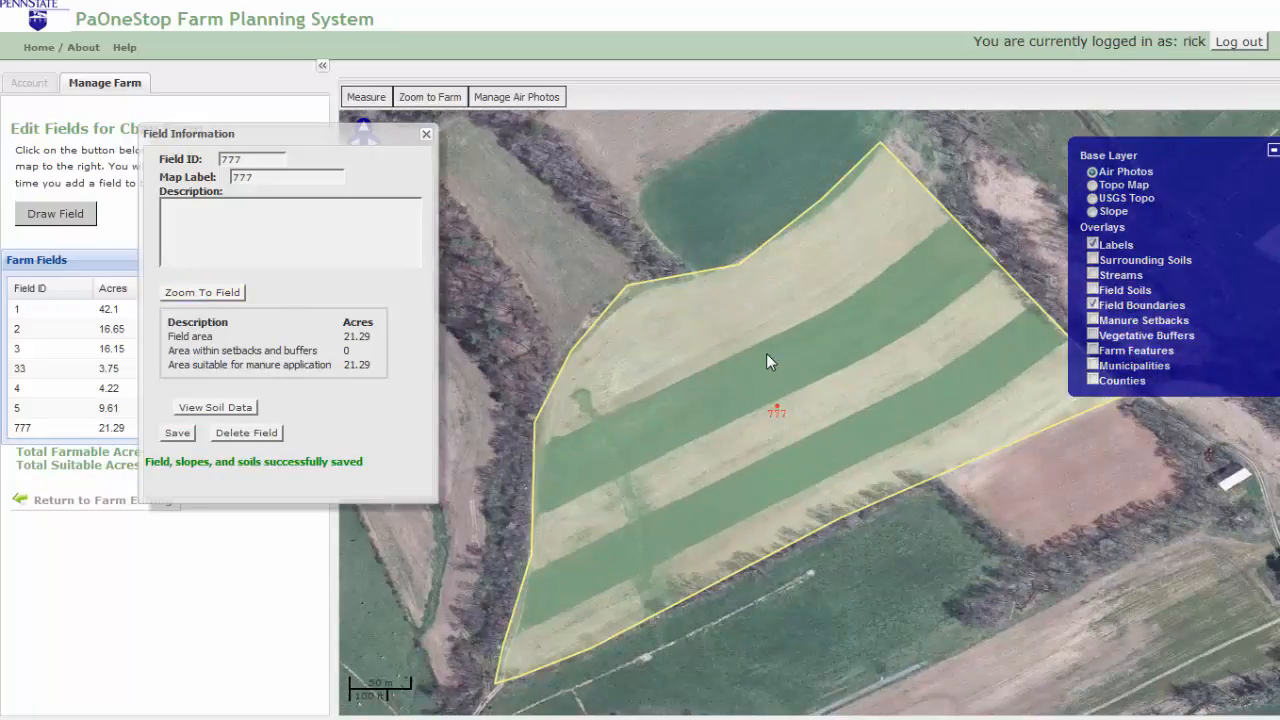
Step: Adjust field 777's boundary vertices, re-save it at 21.01 acres, and turn on Field Soils
{"action": "left_click", "coordinate": [766, 353]}
{"action": "left_click_drag", "start_coordinate": [630, 286], "coordinate": [634, 295]}
{"action": "left_click_drag", "start_coordinate": [822, 202], "coordinate": [826, 205]}
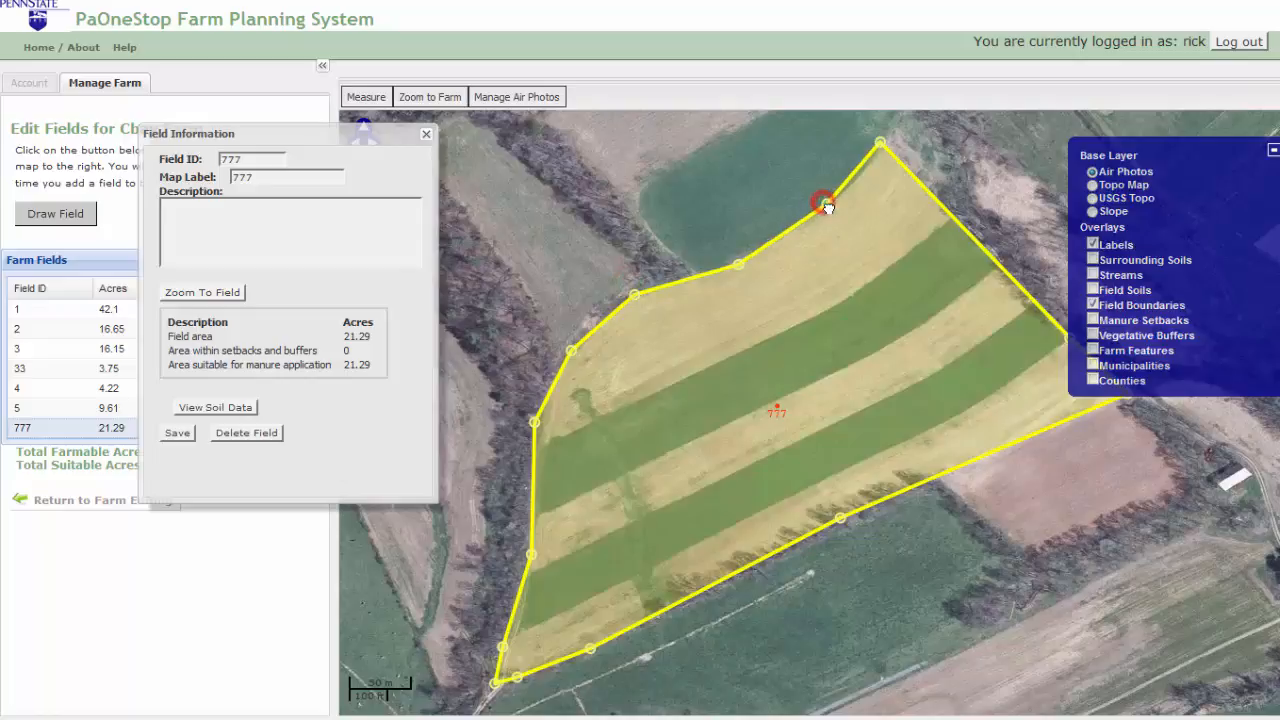
{"action": "left_click_drag", "start_coordinate": [880, 143], "coordinate": [882, 148]}
{"action": "left_click_drag", "start_coordinate": [516, 600], "coordinate": [520, 601]}
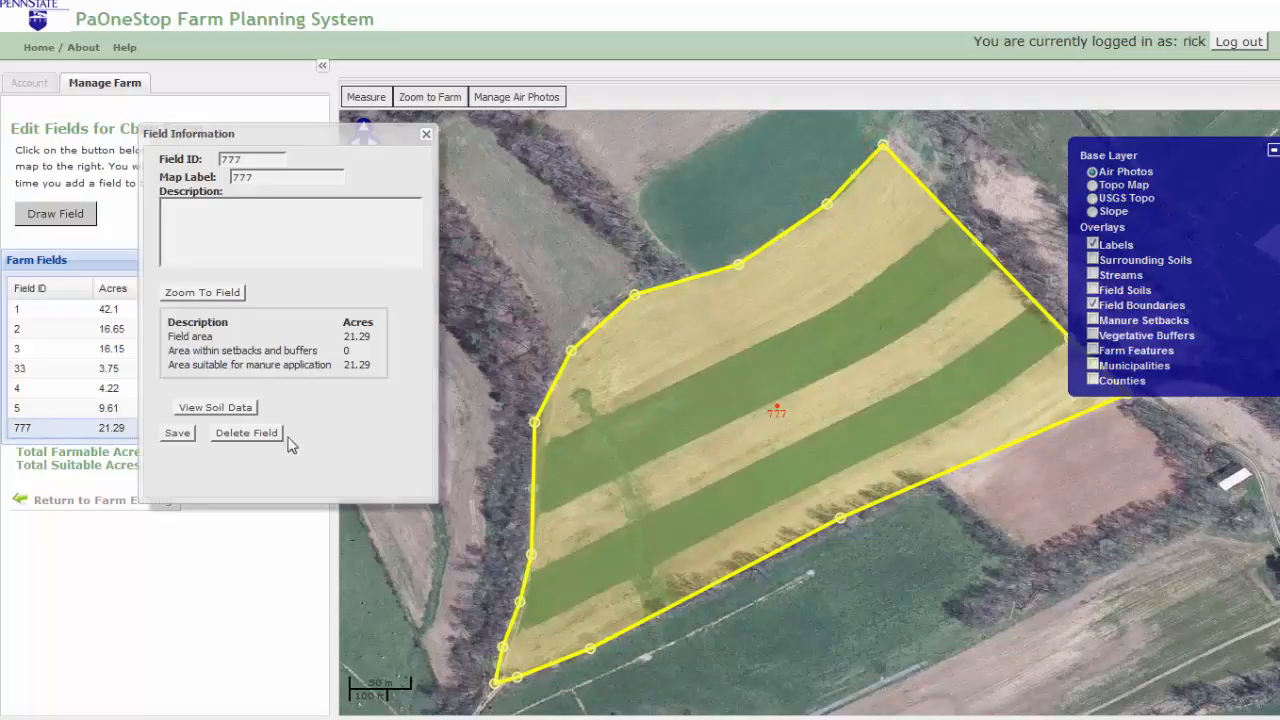
{"action": "left_click", "coordinate": [178, 433]}
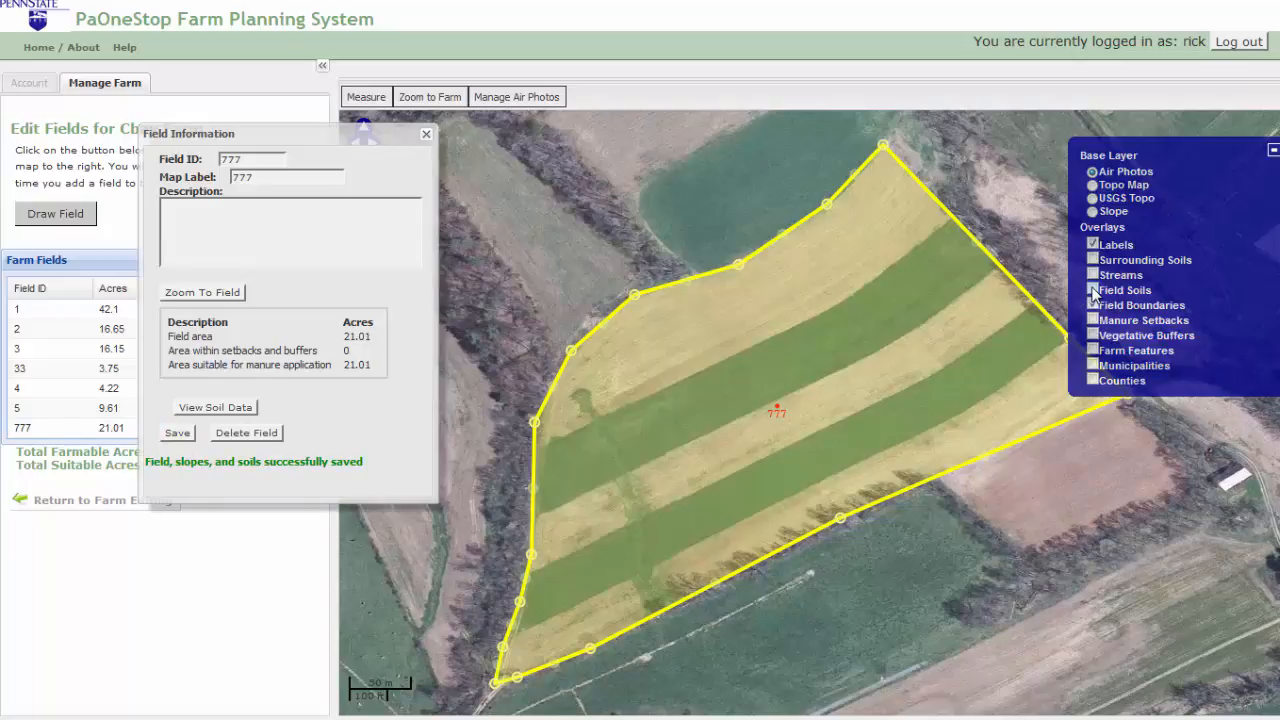
{"action": "left_click", "coordinate": [1093, 289]}
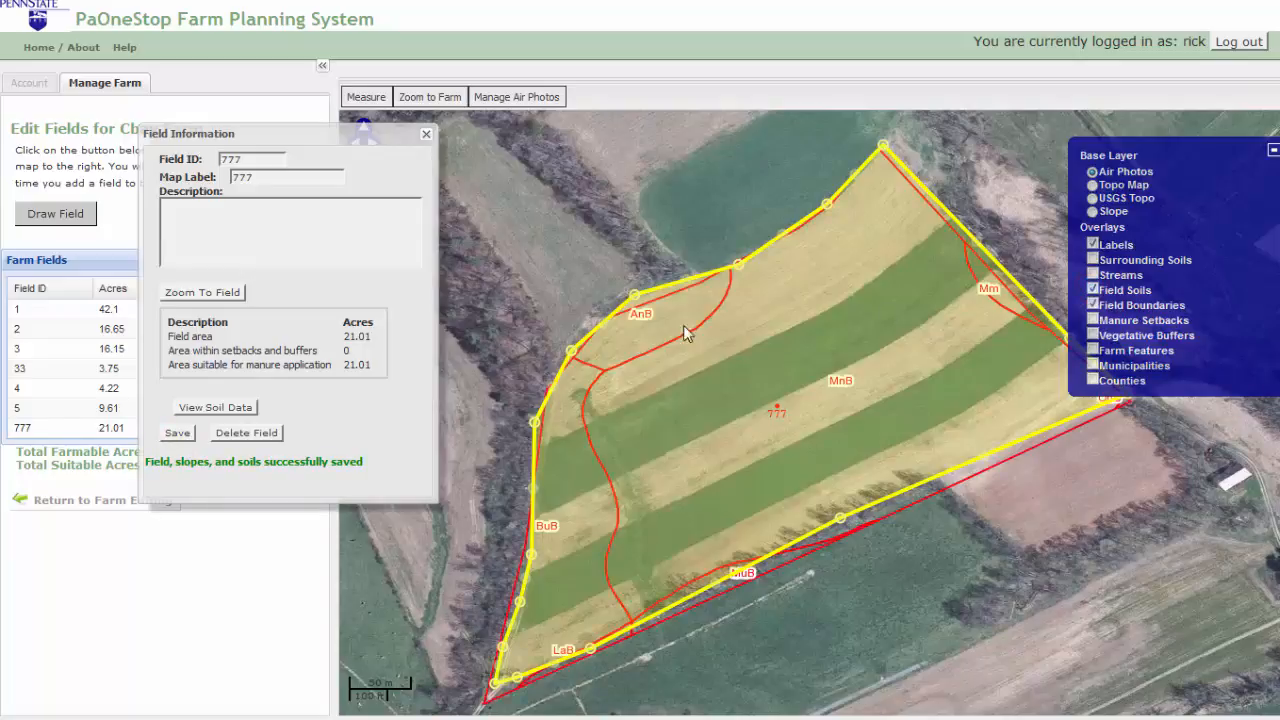
Step: Inspect field 777's six soil units in the Soil Information table, then close it and hide Field Soils
{"action": "left_click", "coordinate": [235, 407]}
{"action": "left_click_drag", "start_coordinate": [1010, 476], "coordinate": [1022, 481]}
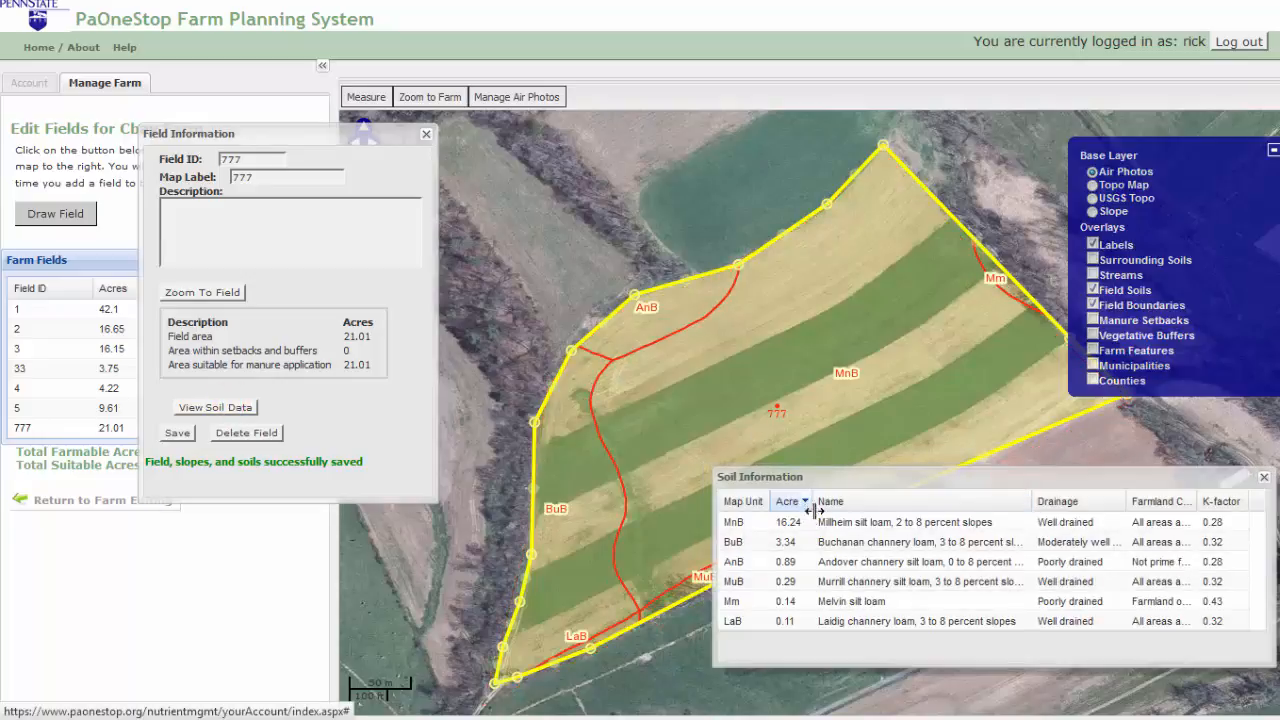
{"action": "left_click", "coordinate": [1263, 477]}
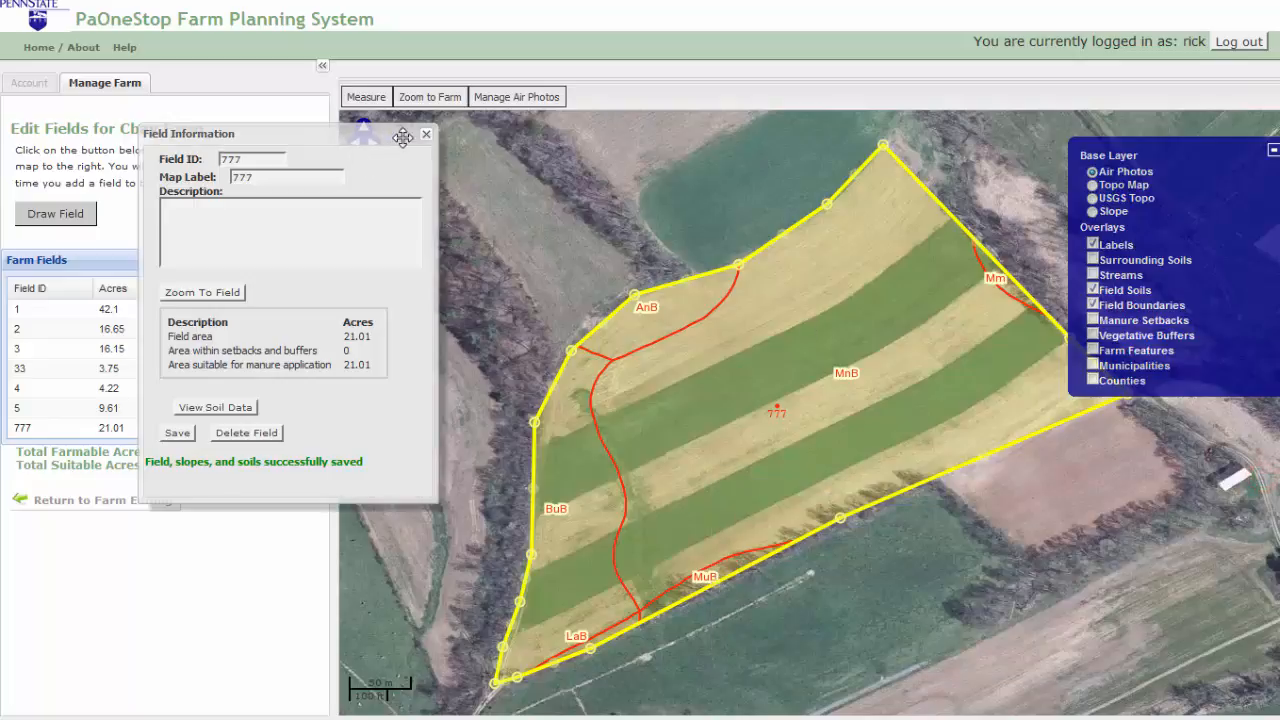
{"action": "left_click", "coordinate": [1093, 289]}
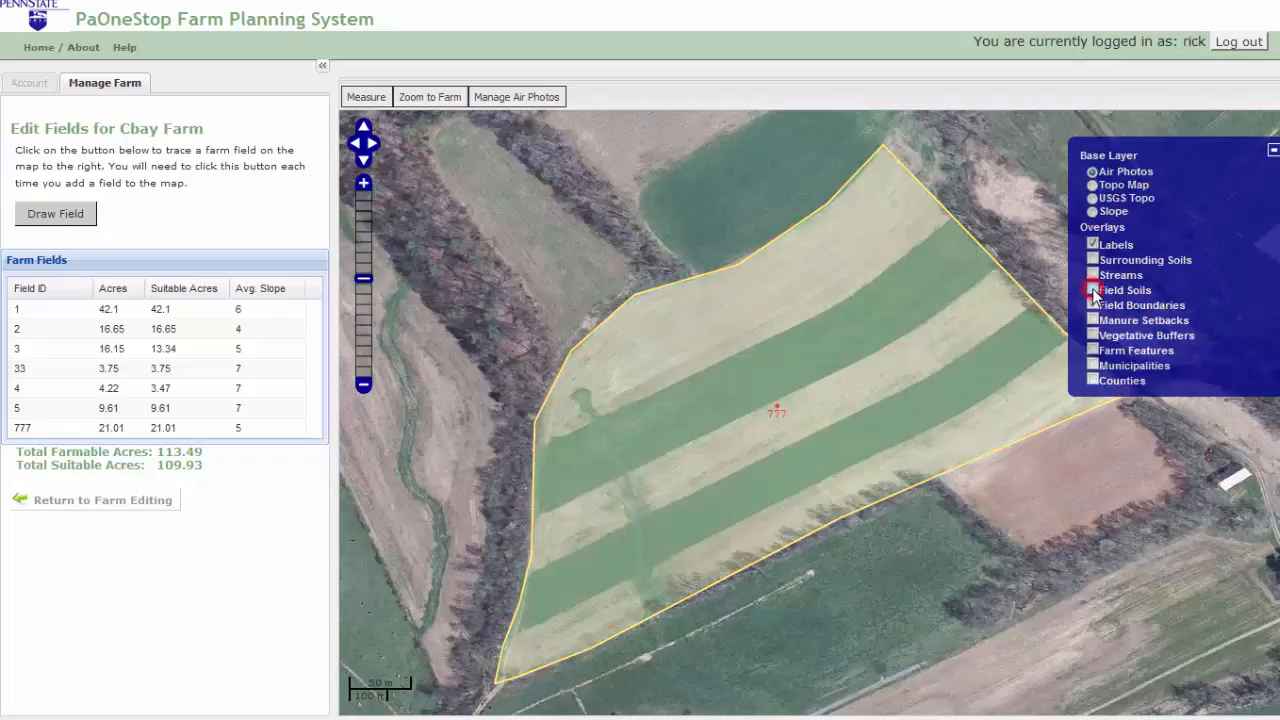
Step: Switch the base map to Topo Map, then Slope, then back to Air Photos
{"action": "left_click", "coordinate": [1092, 186]}
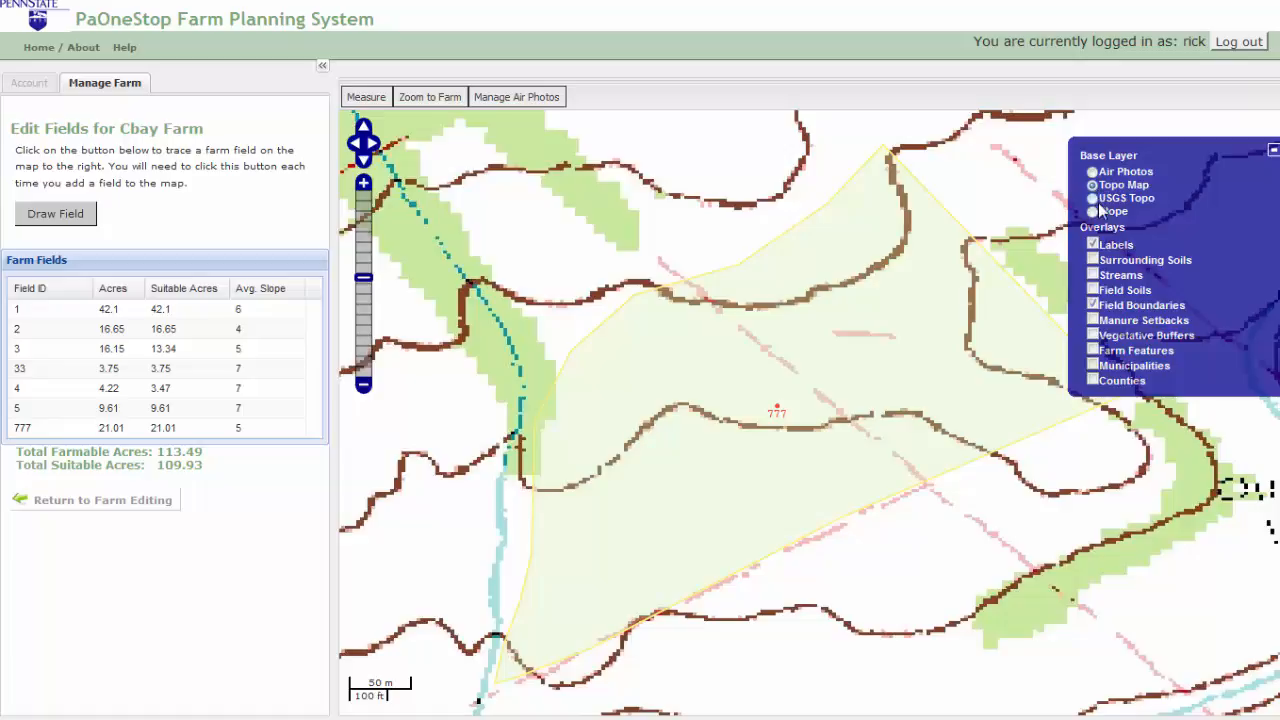
{"action": "left_click", "coordinate": [1093, 212]}
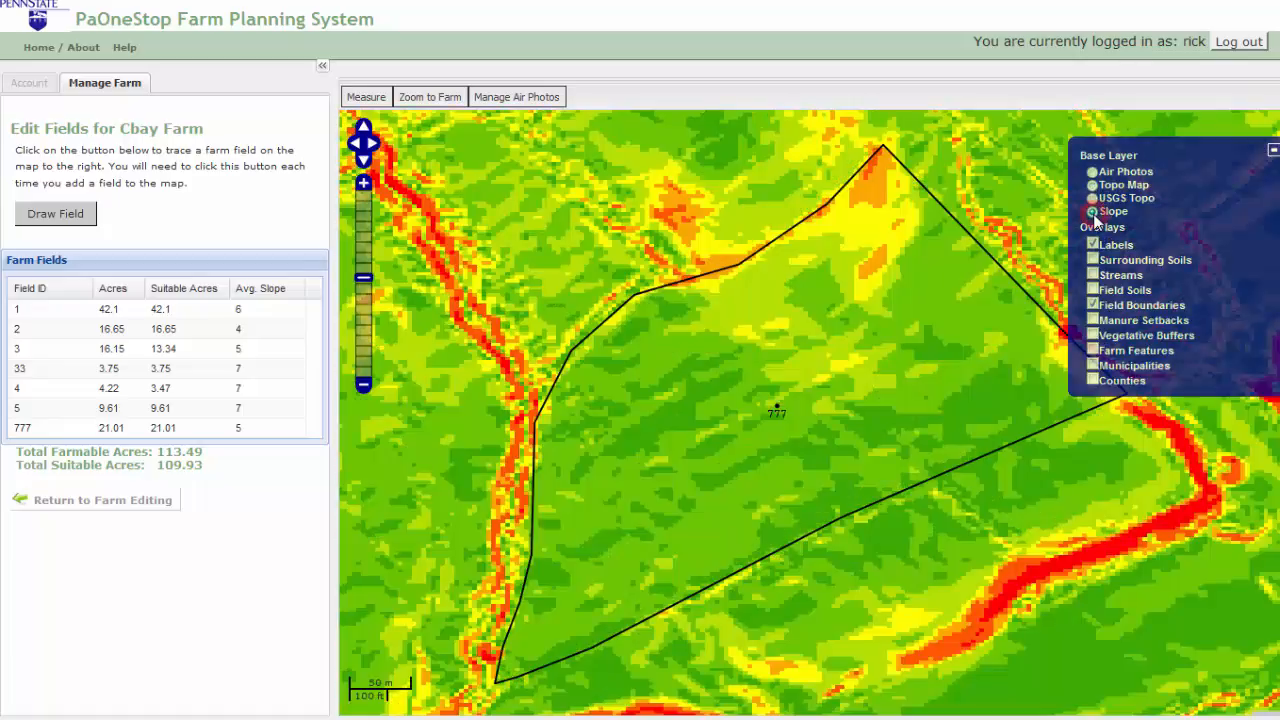
{"action": "left_click", "coordinate": [1092, 172]}
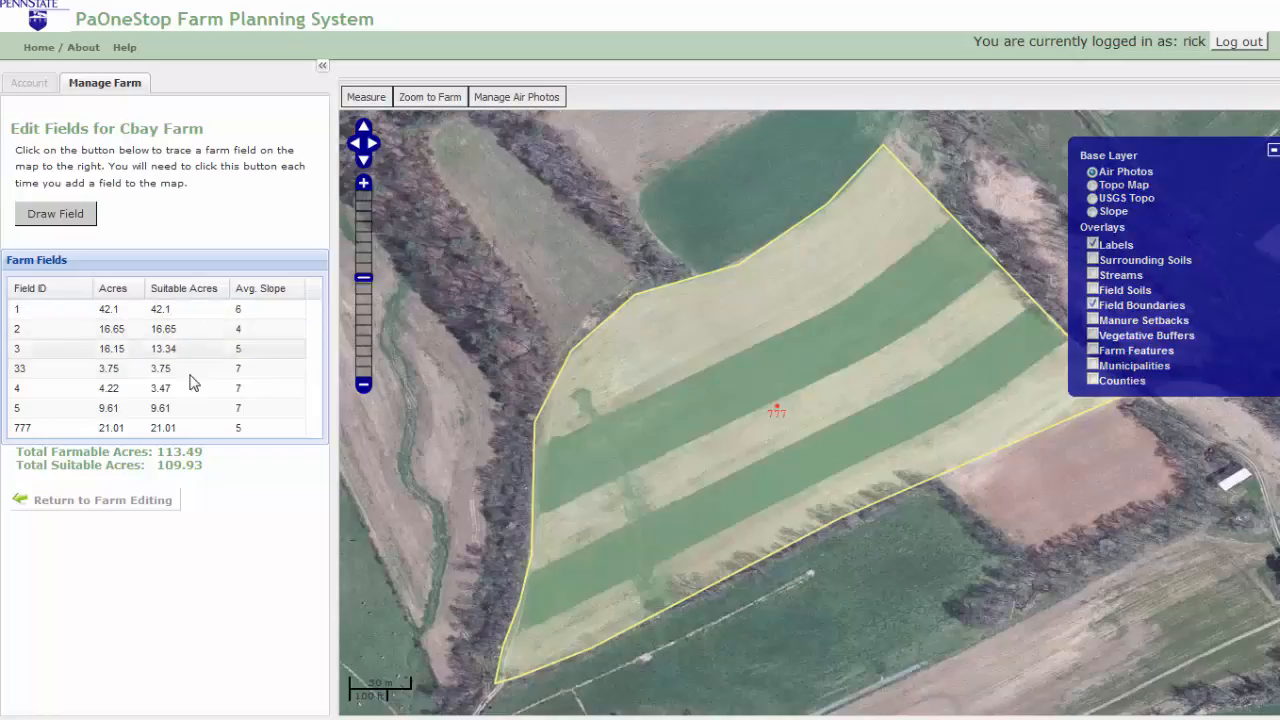
Step: Zoom the map onto field 5's 9.61-acre outline and close its details
{"action": "left_click", "coordinate": [180, 410]}
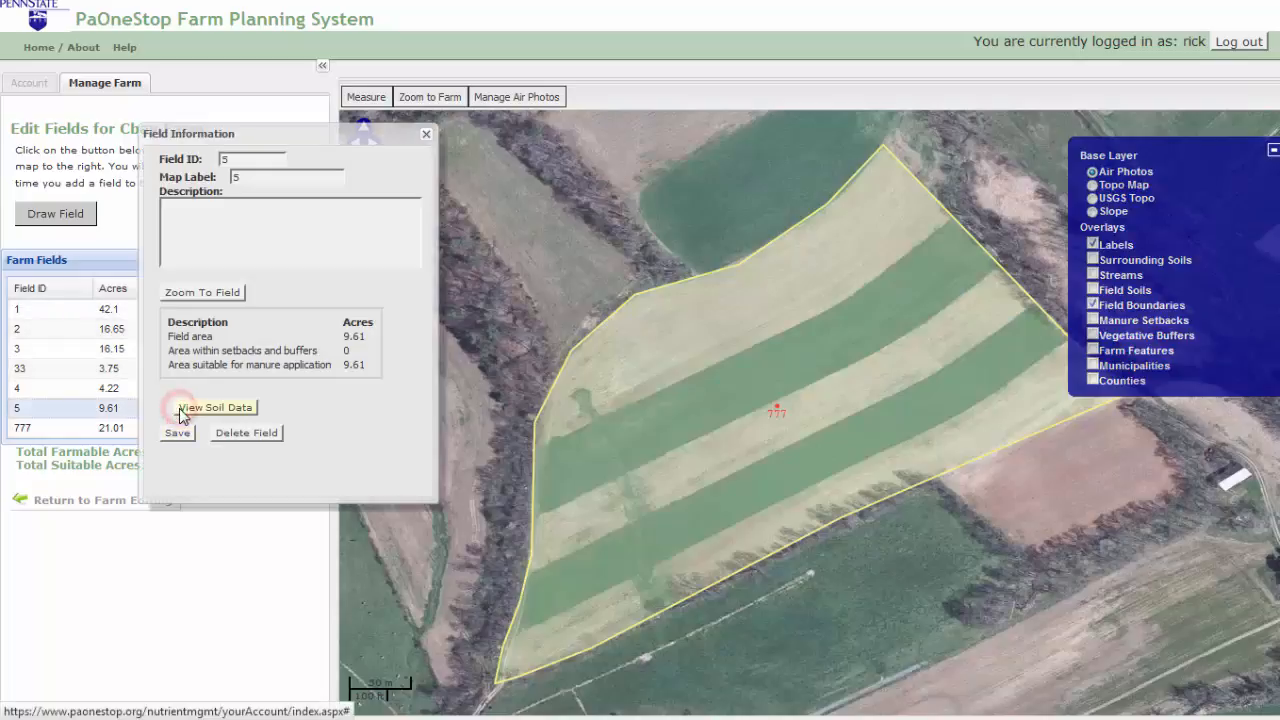
{"action": "left_click", "coordinate": [213, 298]}
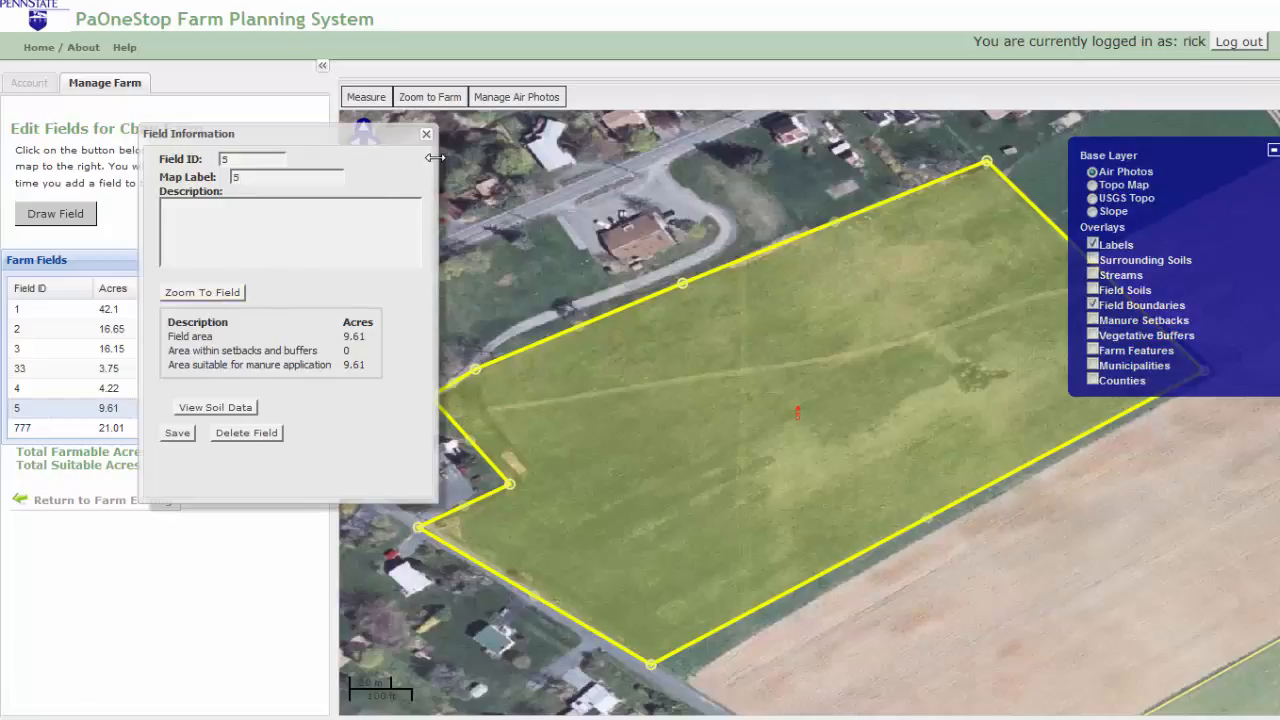
{"action": "left_click", "coordinate": [426, 133]}
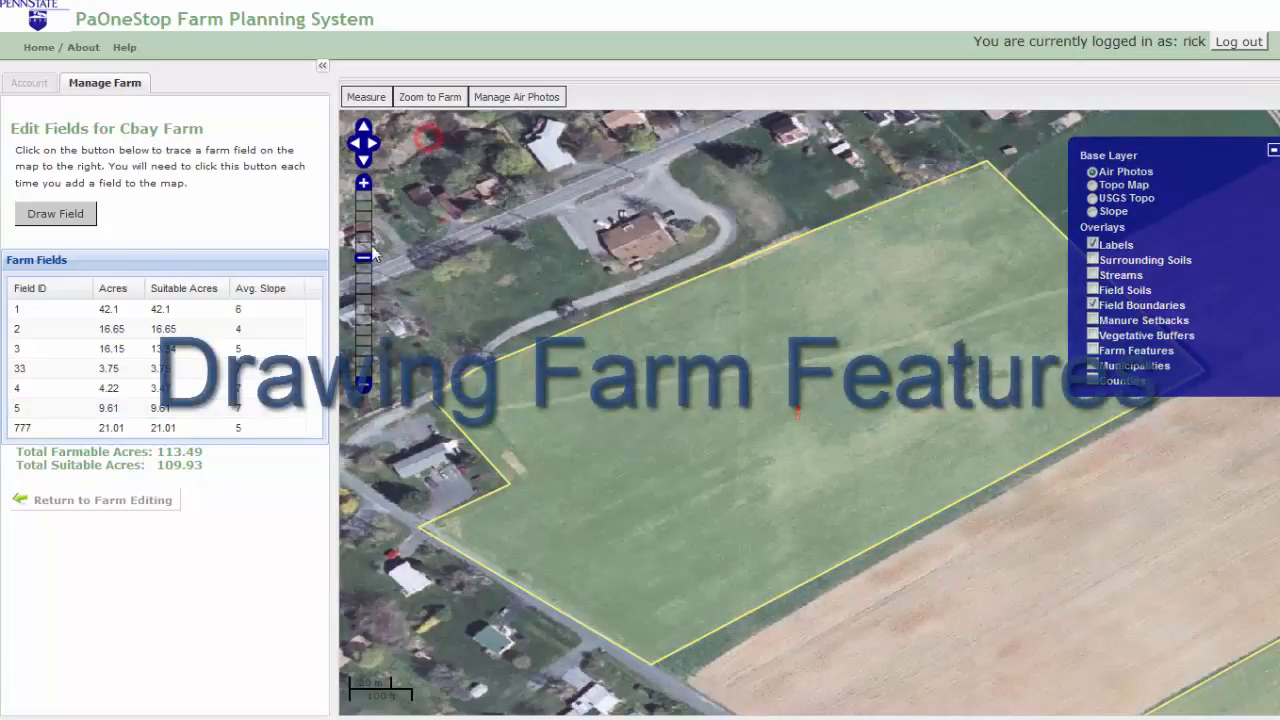
Step: Open Draw / Edit Features and zoom in on the white-roofed building beside the farm lane
{"action": "left_click", "coordinate": [148, 500]}
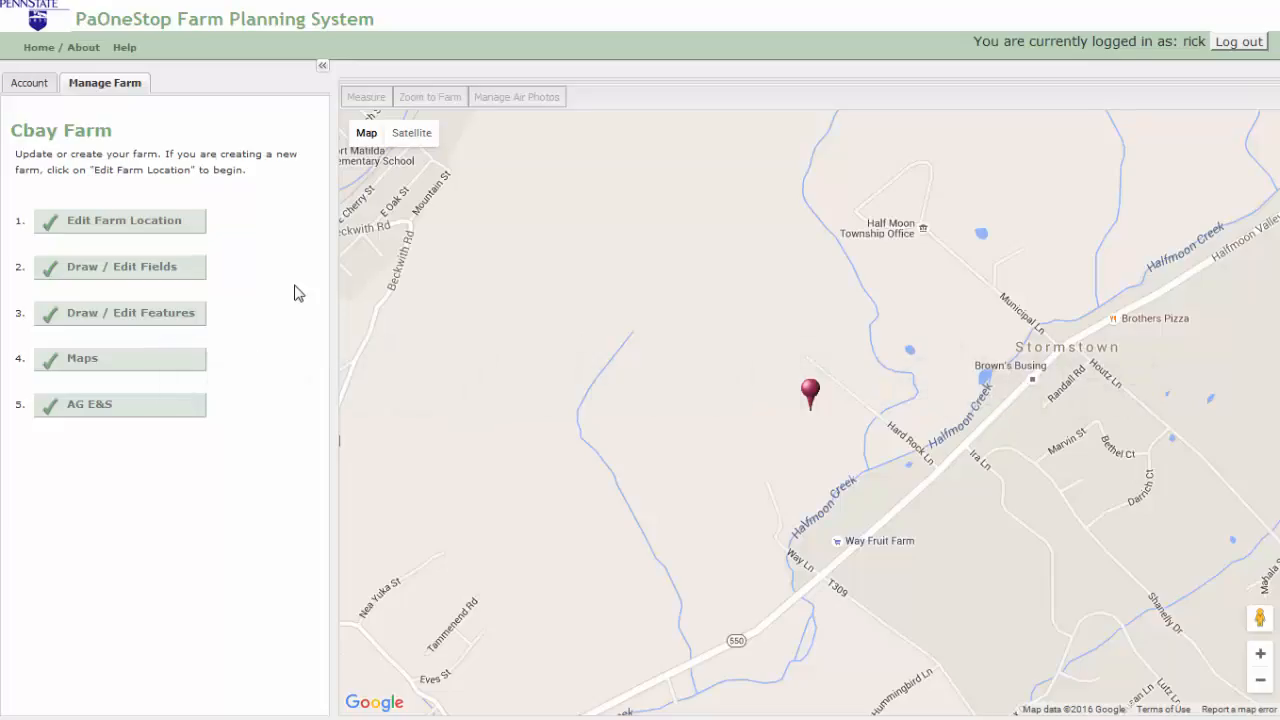
{"action": "left_click", "coordinate": [170, 318]}
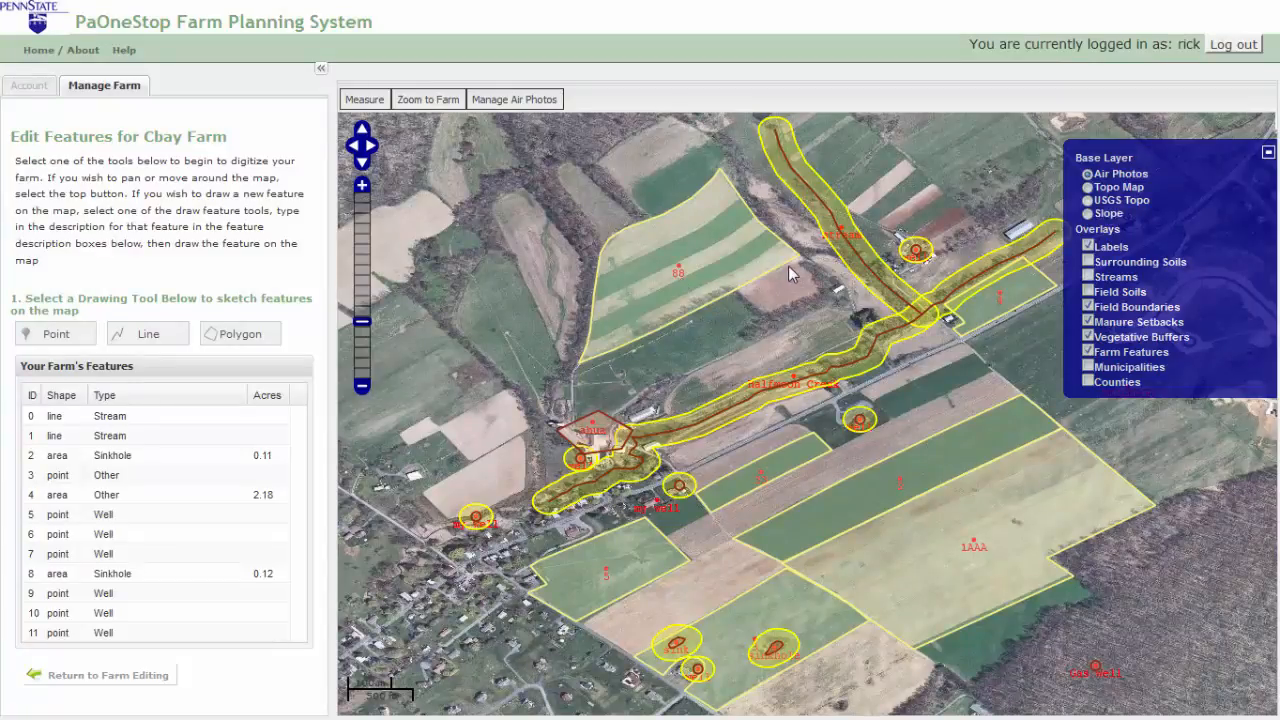
{"action": "left_click_drag", "start_coordinate": [788, 265], "coordinate": [895, 341]}
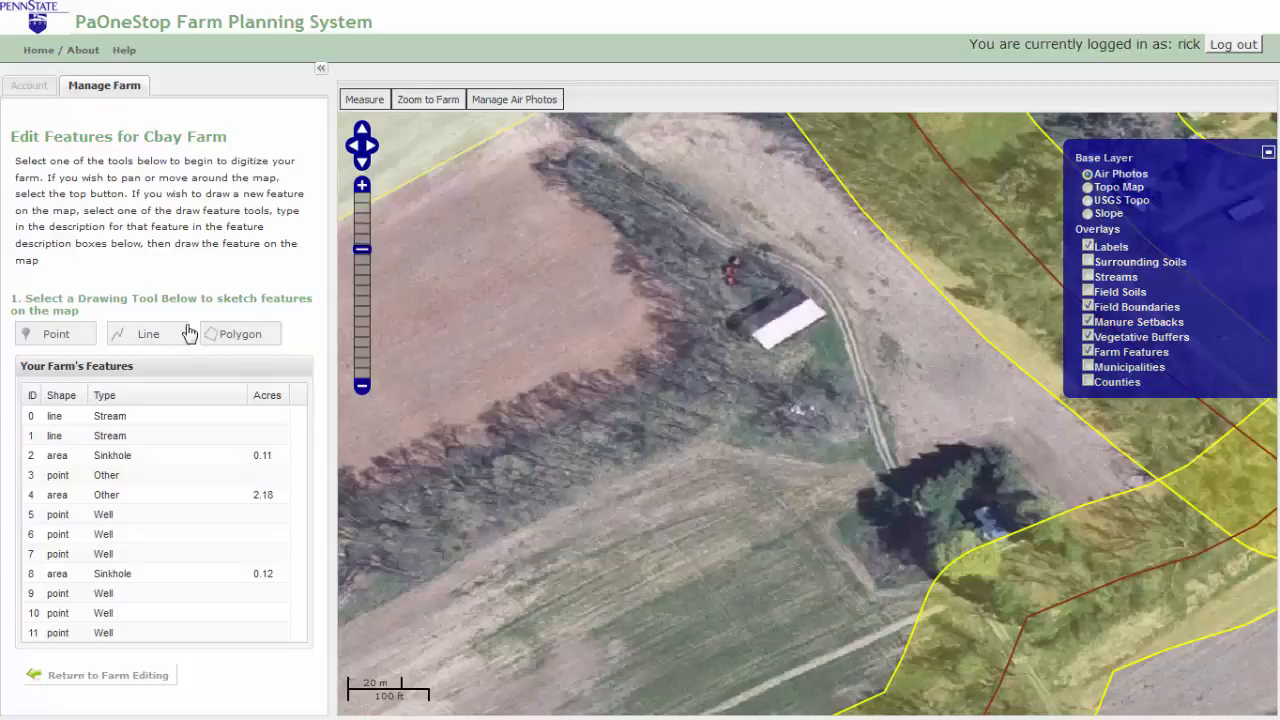
Step: Place a Well point labelled 'water well' below the white-roofed building and save it as feature 12
{"action": "left_click", "coordinate": [80, 338]}
{"action": "left_click", "coordinate": [771, 378]}
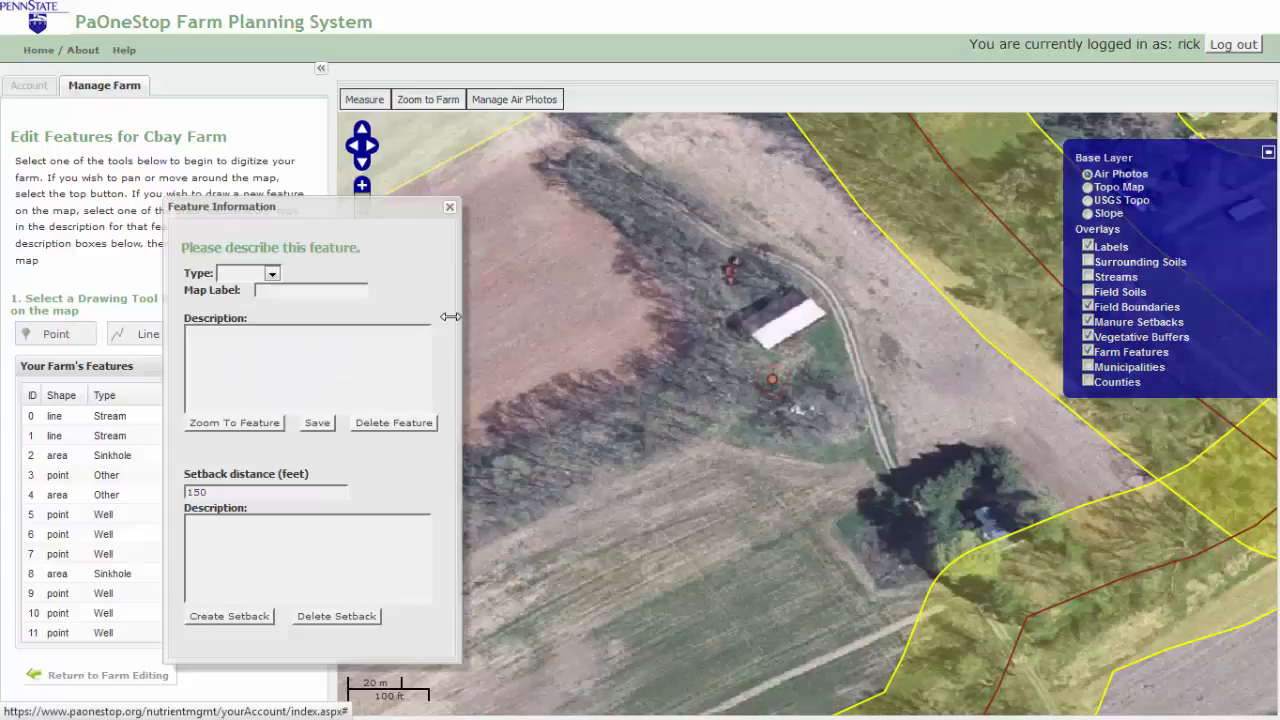
{"action": "left_click", "coordinate": [258, 277]}
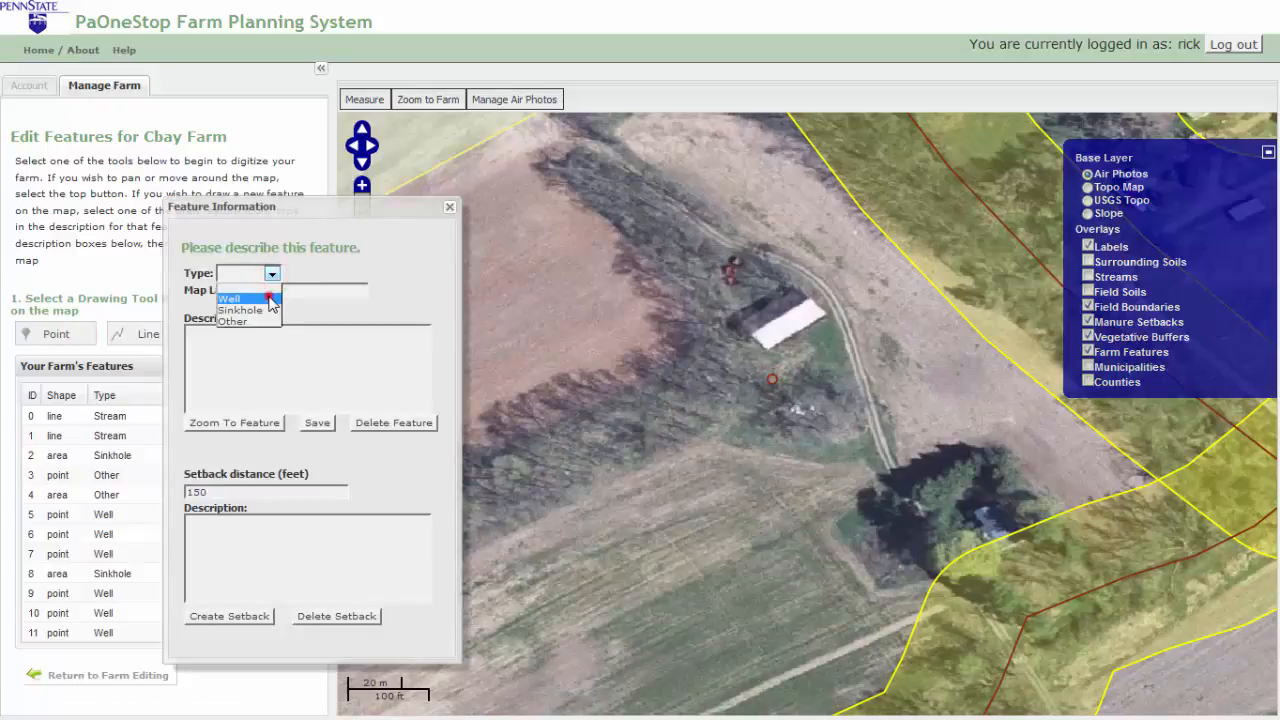
{"action": "left_click", "coordinate": [272, 297]}
{"action": "type", "text": "water well"}
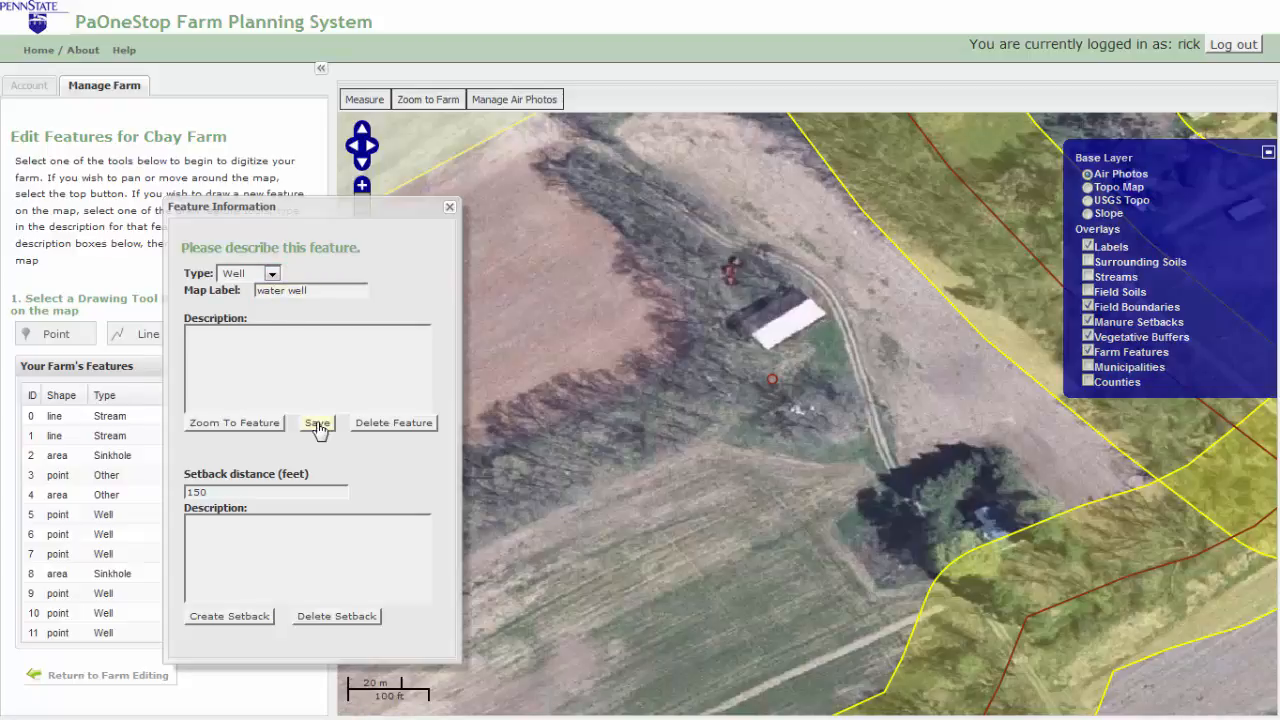
{"action": "left_click", "coordinate": [317, 424]}
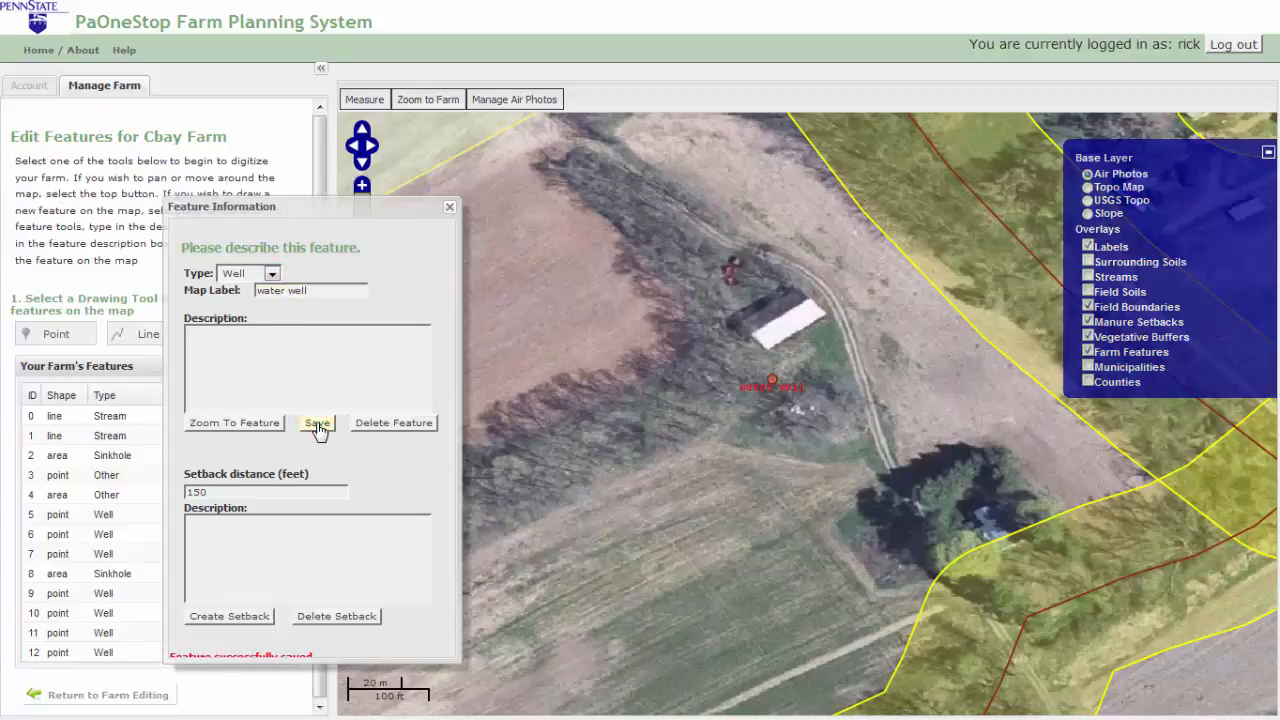
{"action": "left_click", "coordinate": [280, 428]}
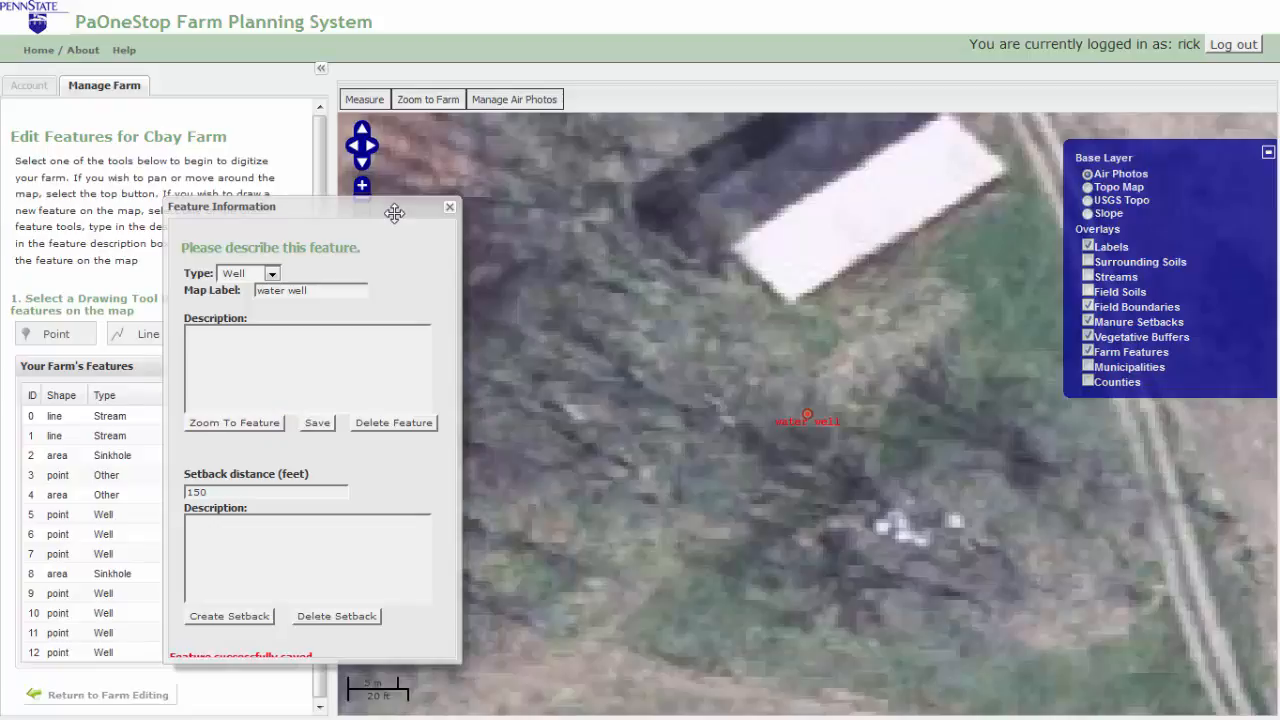
{"action": "left_click_drag", "start_coordinate": [395, 212], "coordinate": [249, 214]}
Step: Create a 100-foot setback around the water well, close its details, and zoom out to the farm
{"action": "left_click", "coordinate": [362, 221]}
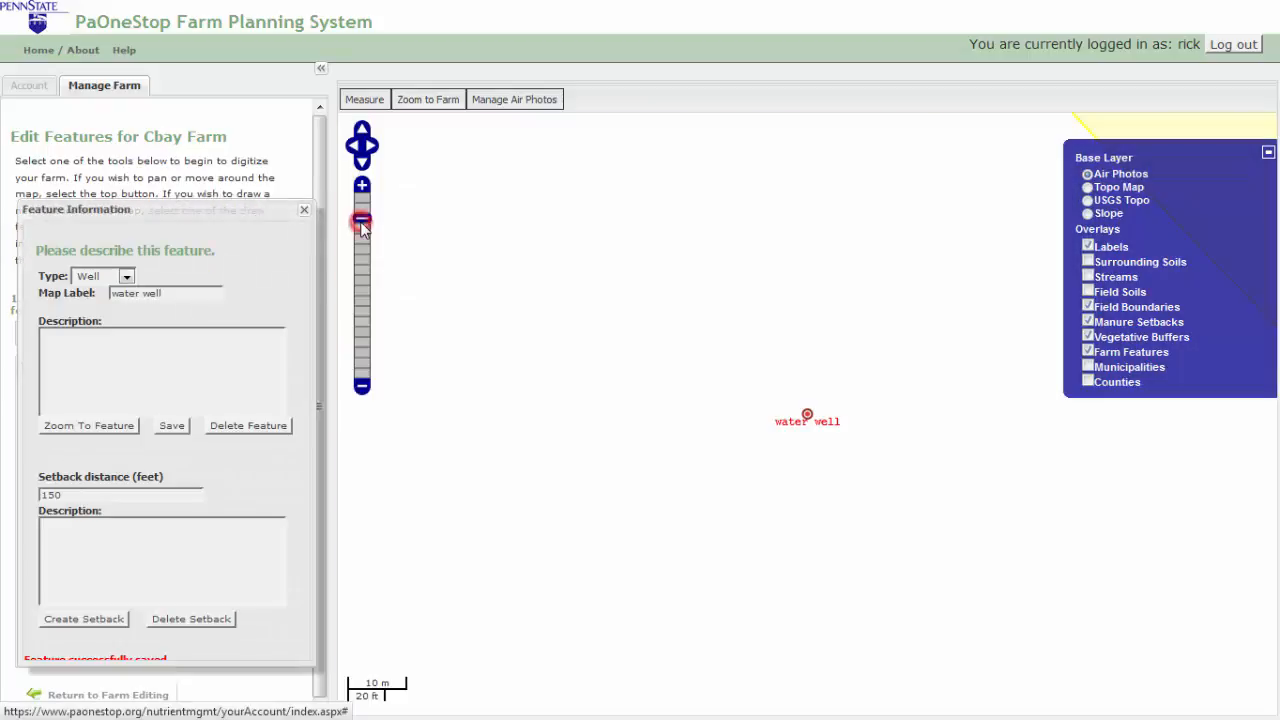
{"action": "double_click", "coordinate": [128, 495]}
{"action": "type", "text": "1"}
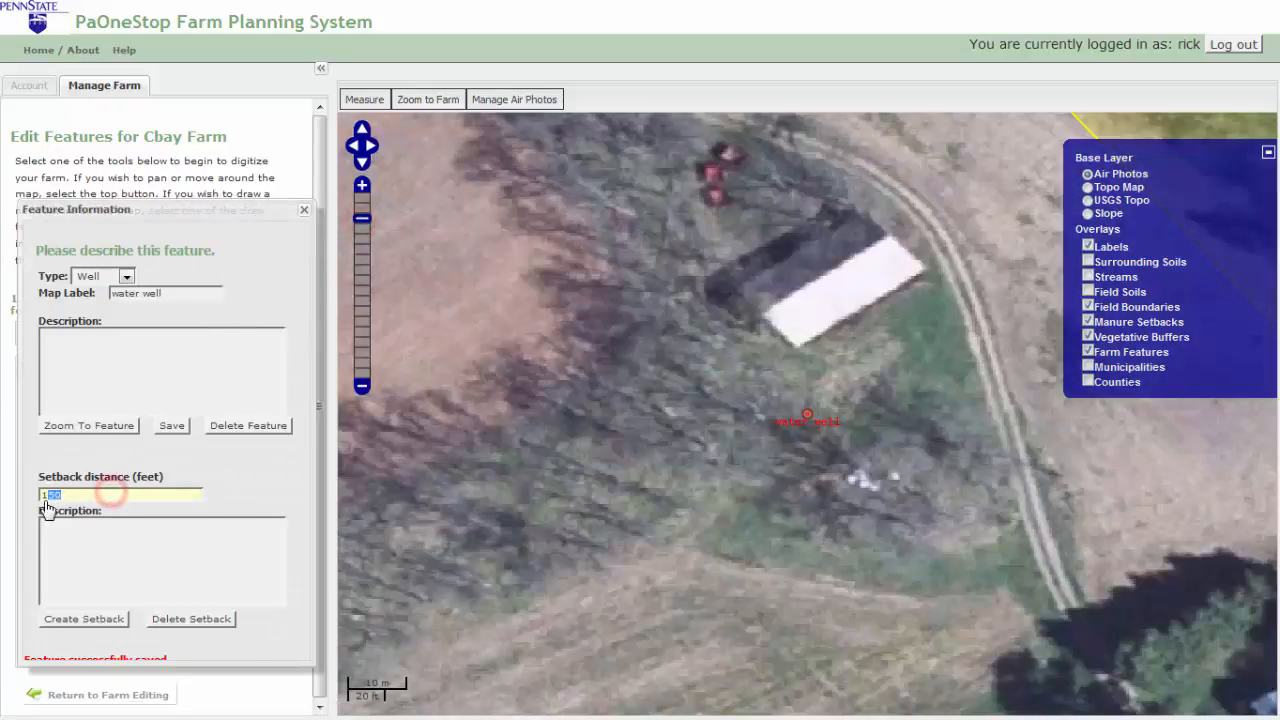
{"action": "type", "text": "00"}
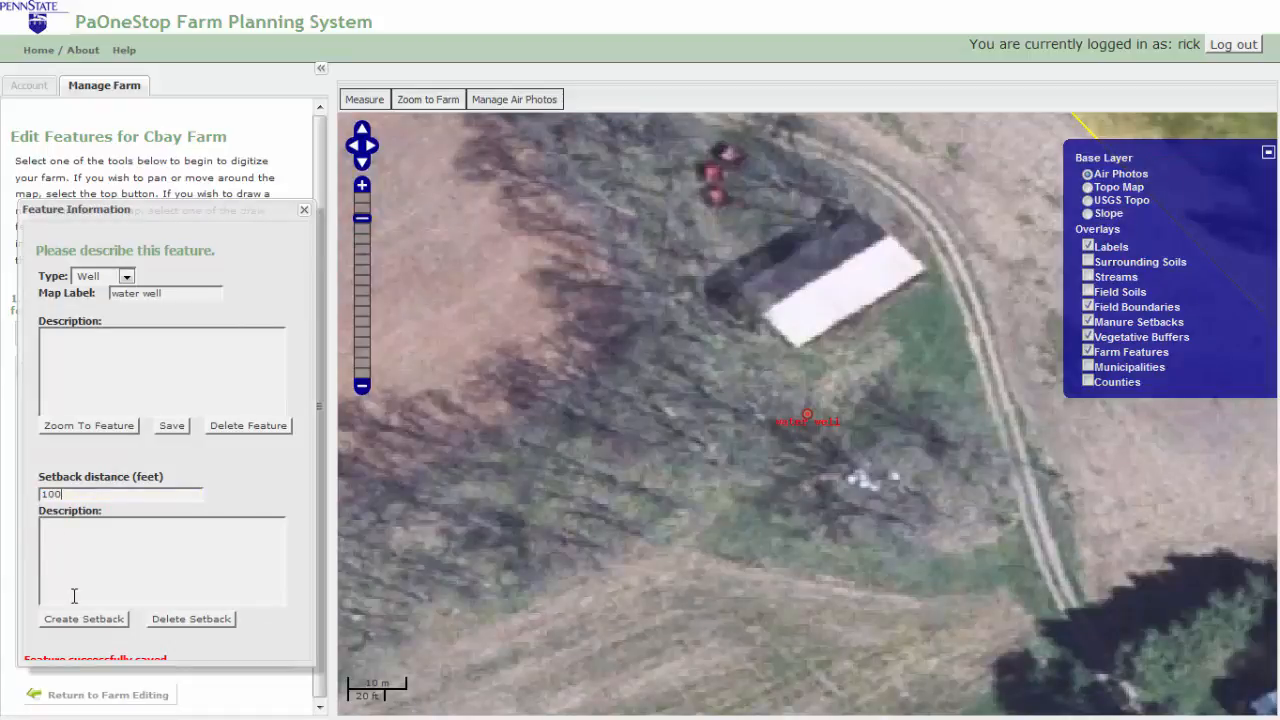
{"action": "left_click", "coordinate": [84, 619]}
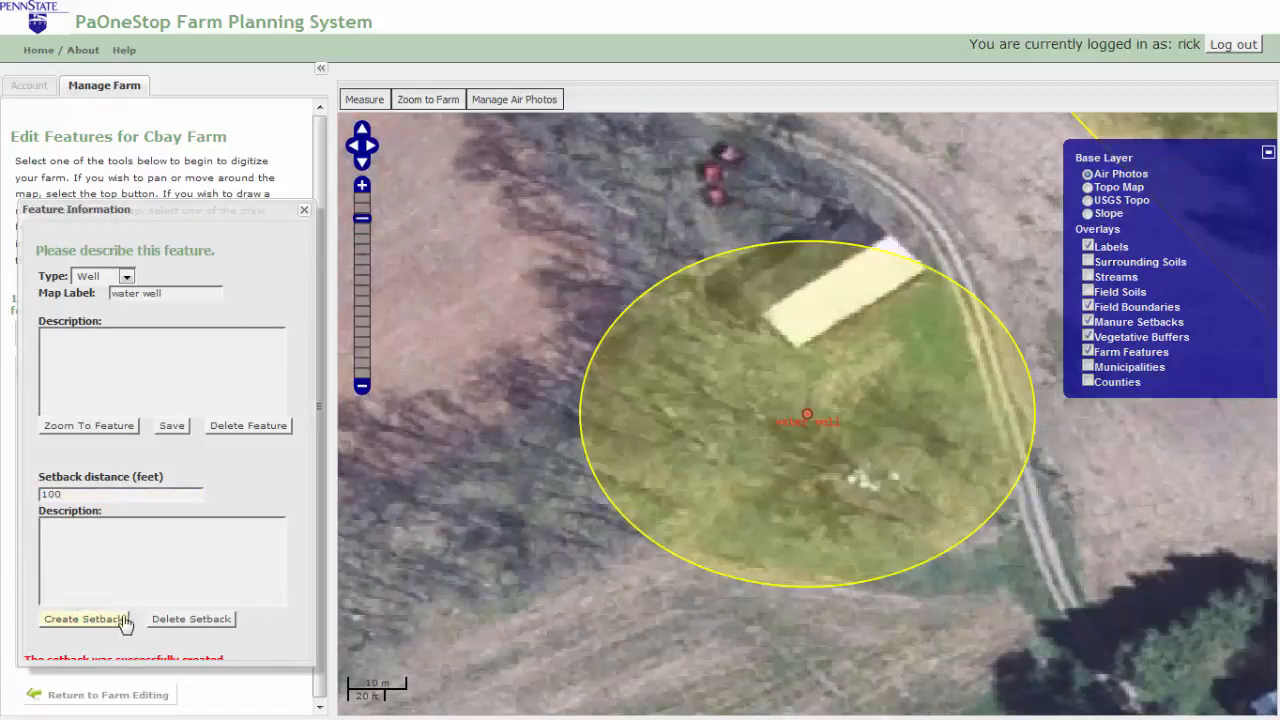
{"action": "left_click", "coordinate": [158, 619]}
{"action": "left_click", "coordinate": [112, 622]}
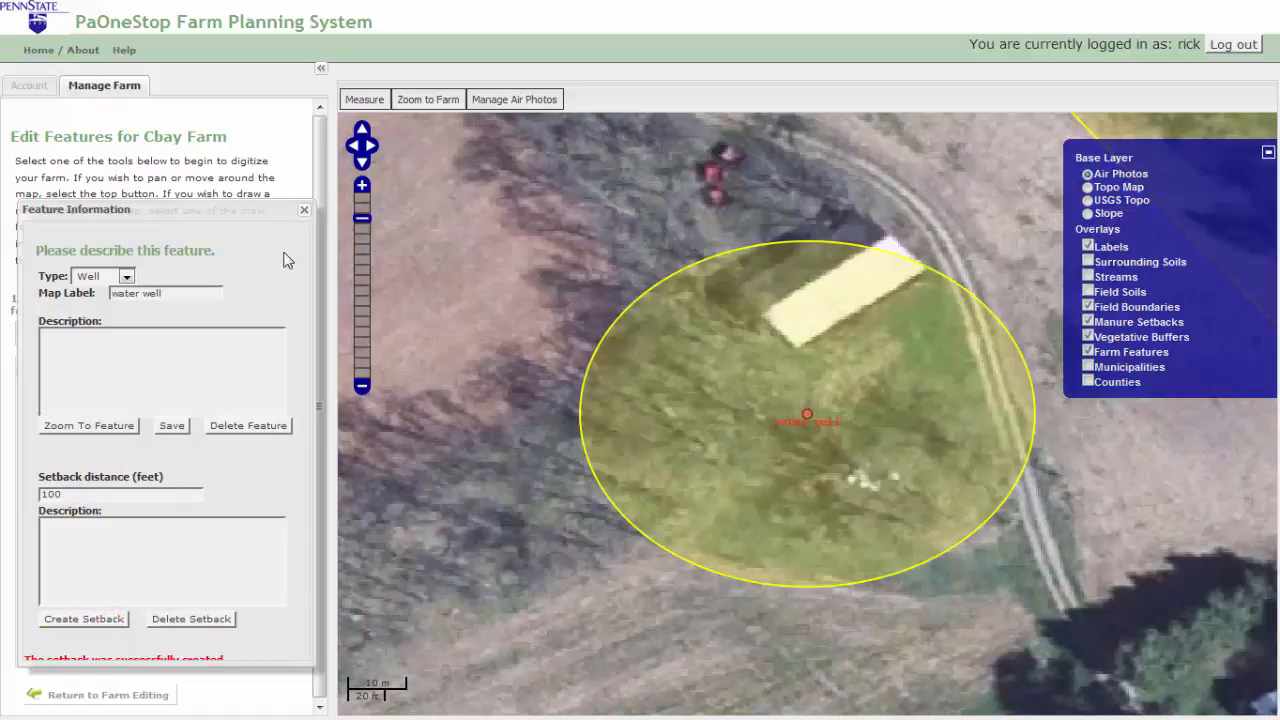
{"action": "left_click", "coordinate": [304, 210]}
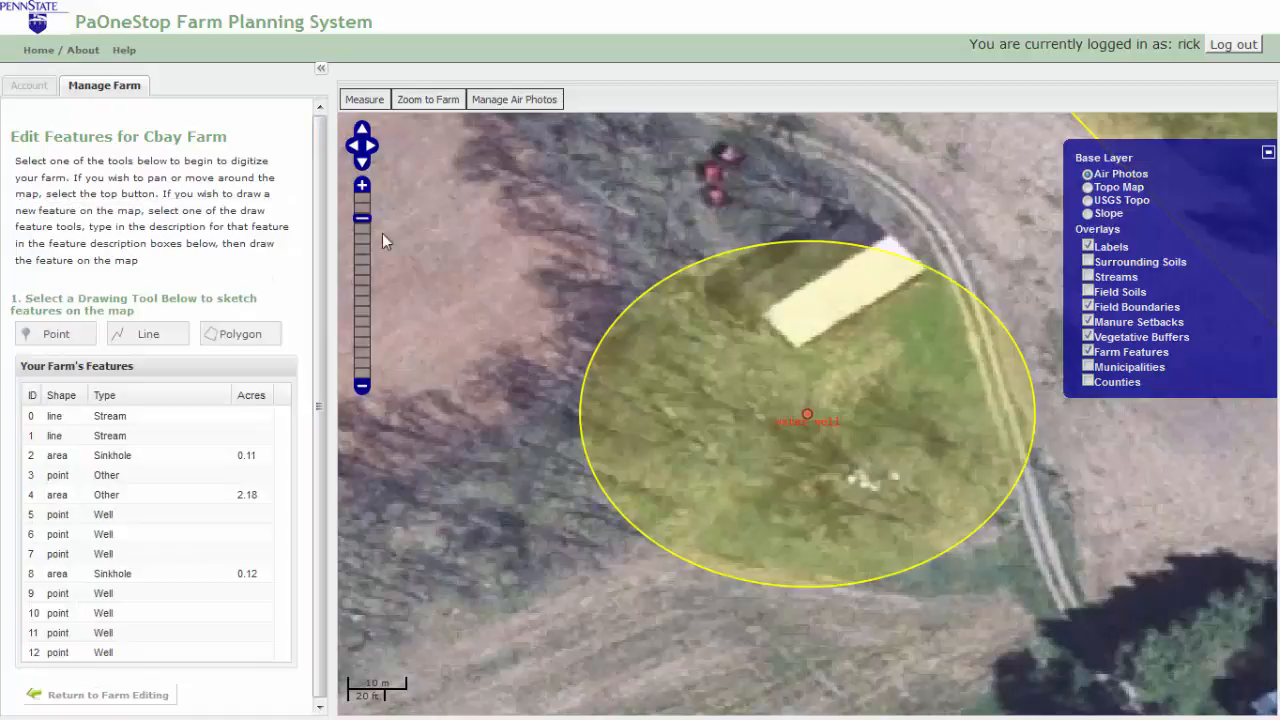
{"action": "left_click", "coordinate": [428, 100]}
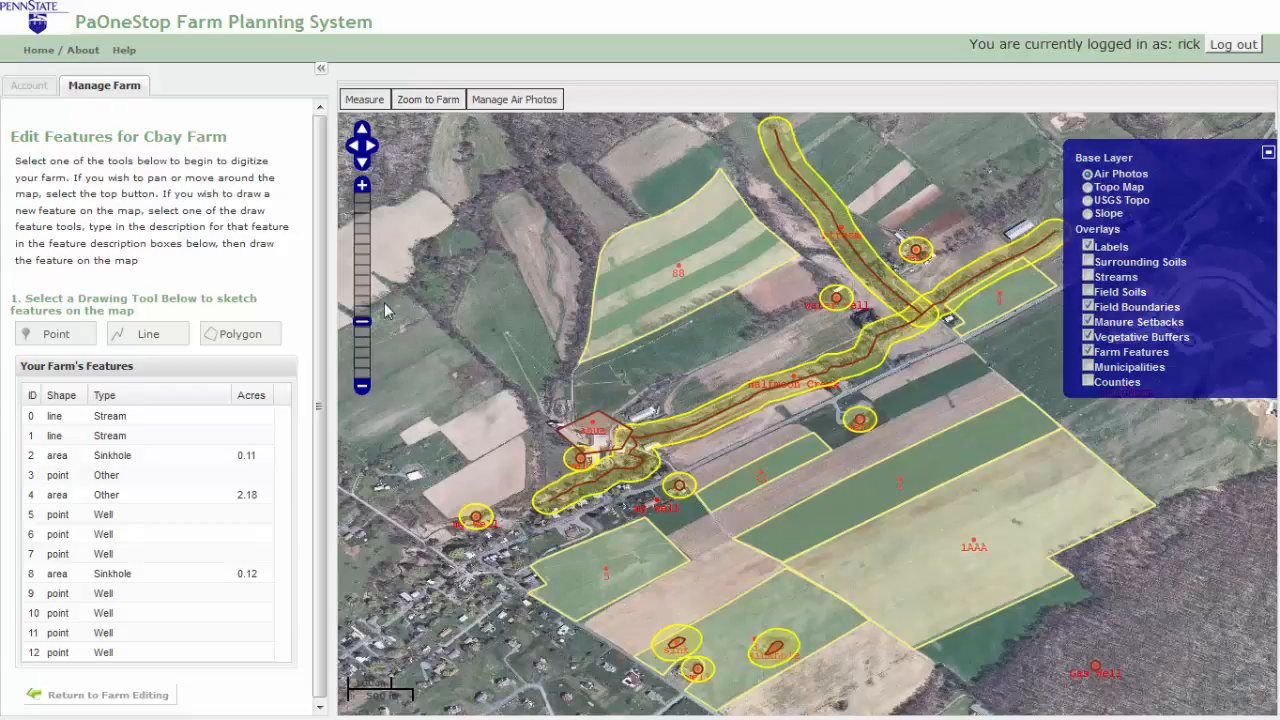
{"action": "left_click", "coordinate": [148, 336]}
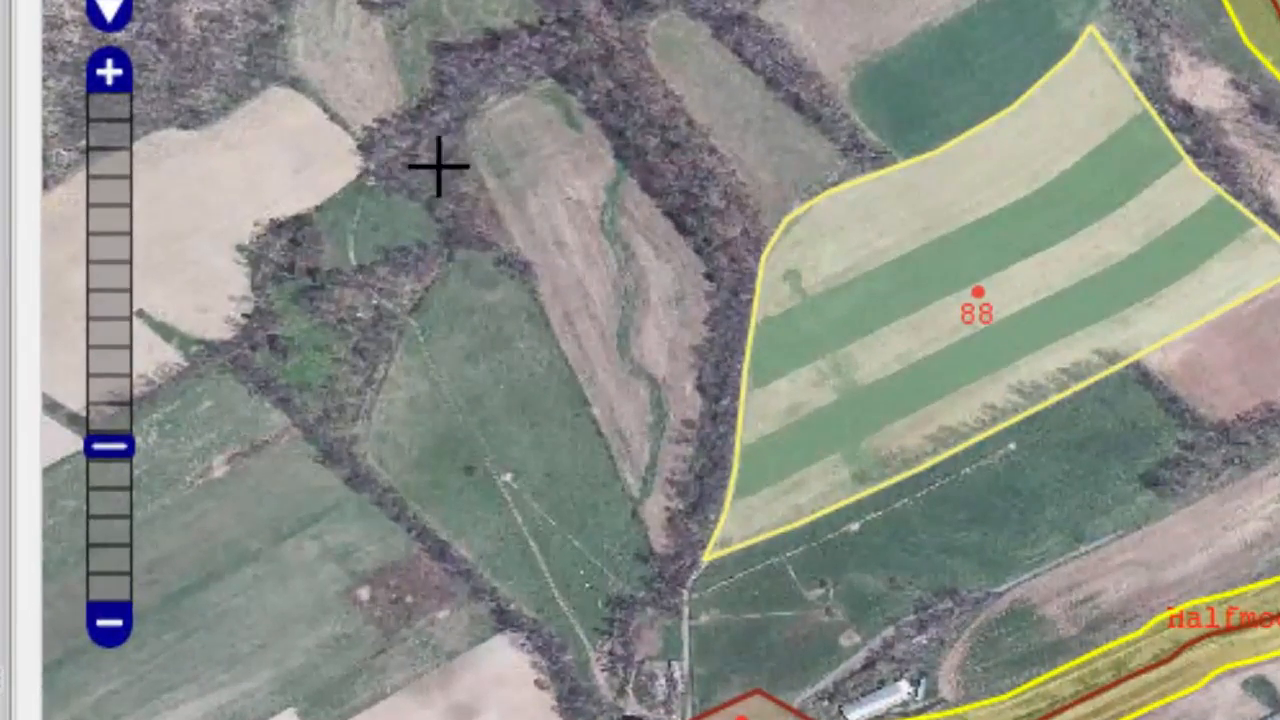
Step: Trace a stream line down the narrow field west of field 88
{"action": "left_click", "coordinate": [614, 143]}
{"action": "left_click", "coordinate": [614, 213]}
{"action": "left_click", "coordinate": [620, 241]}
{"action": "left_click", "coordinate": [634, 267]}
{"action": "left_click", "coordinate": [635, 307]}
{"action": "left_click", "coordinate": [634, 347]}
{"action": "left_click", "coordinate": [656, 382]}
{"action": "left_click", "coordinate": [660, 428]}
{"action": "left_click", "coordinate": [657, 461]}
{"action": "double_click", "coordinate": [657, 462]}
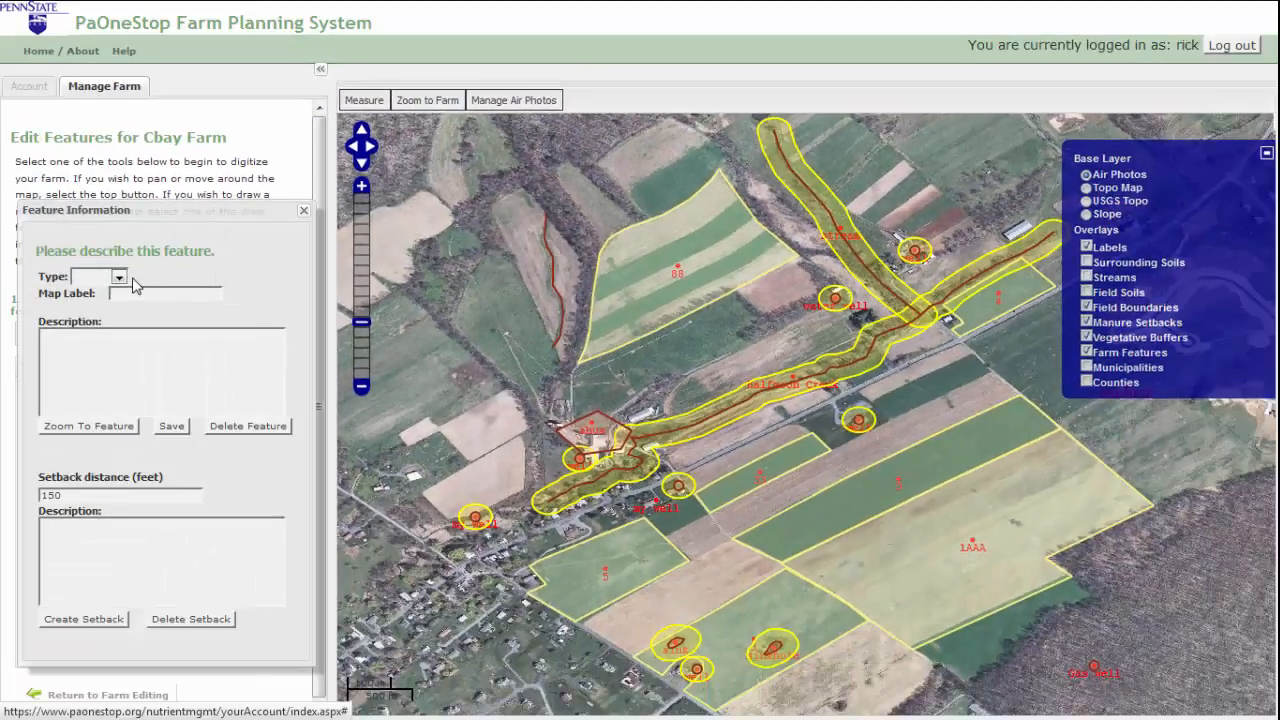
Step: Make the line a Stream labelled 'stream', save it as feature 13, and add a 100-foot setback
{"action": "left_click", "coordinate": [120, 278]}
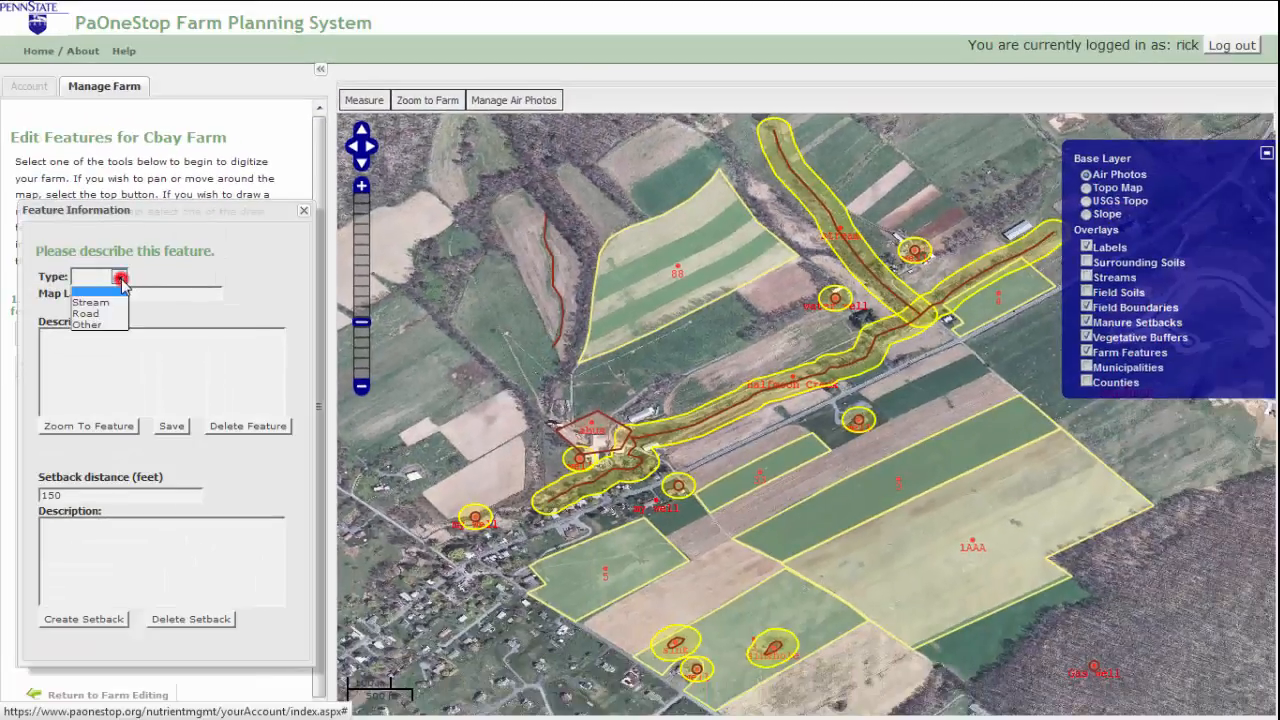
{"action": "left_click", "coordinate": [125, 293]}
{"action": "type", "text": "am"}
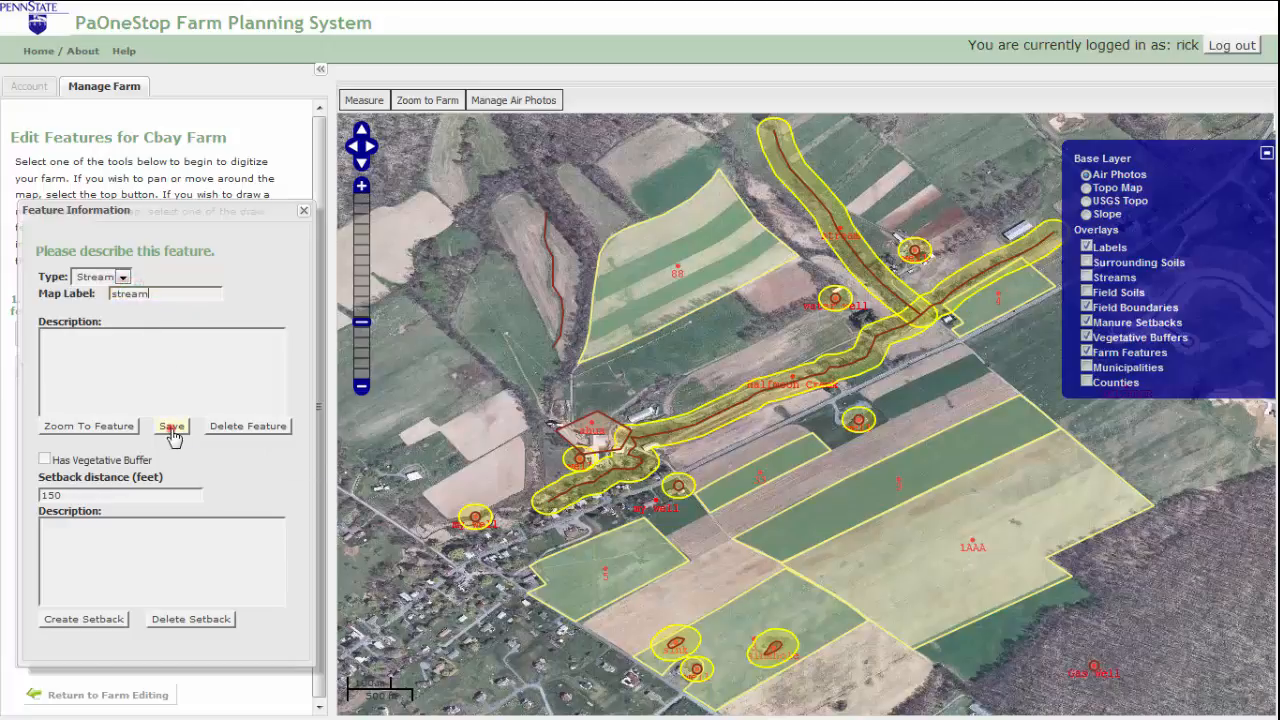
{"action": "left_click", "coordinate": [172, 430]}
{"action": "left_click", "coordinate": [44, 460]}
{"action": "left_click", "coordinate": [46, 459]}
{"action": "left_click_drag", "start_coordinate": [66, 493], "coordinate": [33, 501]}
{"action": "left_click", "coordinate": [98, 618]}
{"action": "left_click", "coordinate": [300, 211]}
{"action": "left_click_drag", "start_coordinate": [313, 240], "coordinate": [328, 343]}
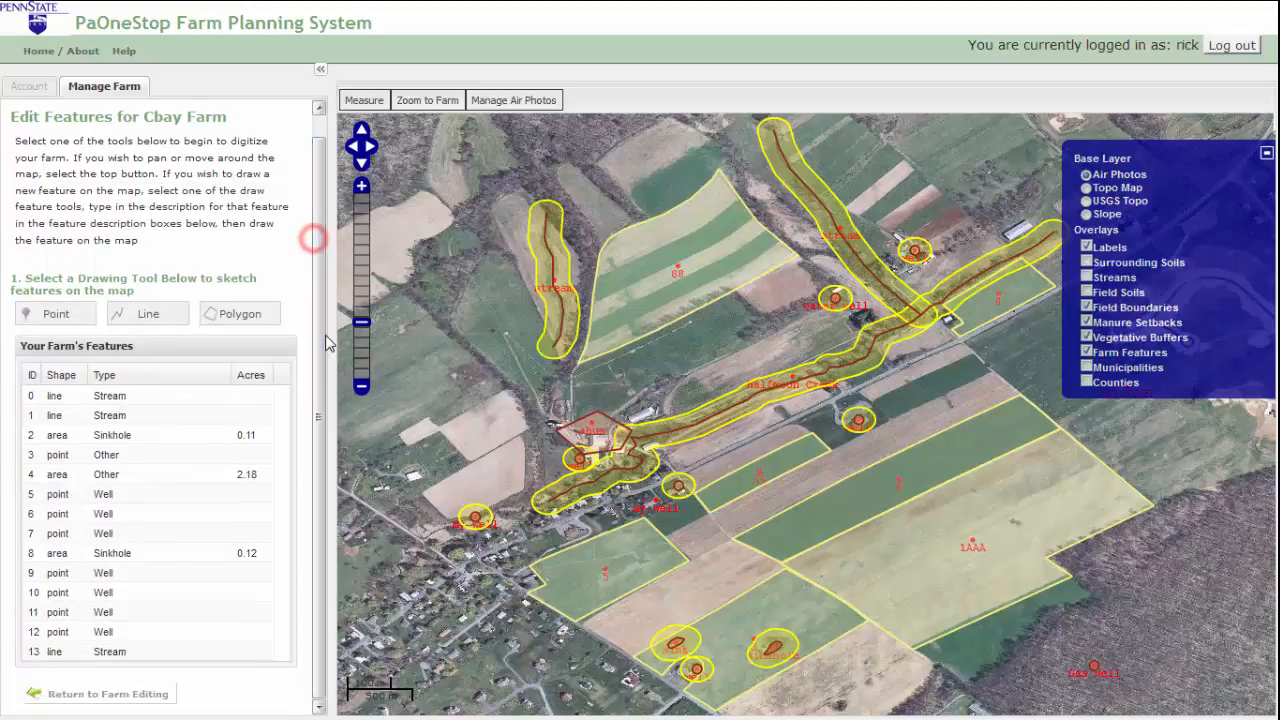
Step: Zoom to the row-8 sinkhole and its 100-foot buffer, hide Field Boundaries, and frame sinkholes with the well
{"action": "left_click", "coordinate": [203, 557]}
{"action": "left_click", "coordinate": [130, 426]}
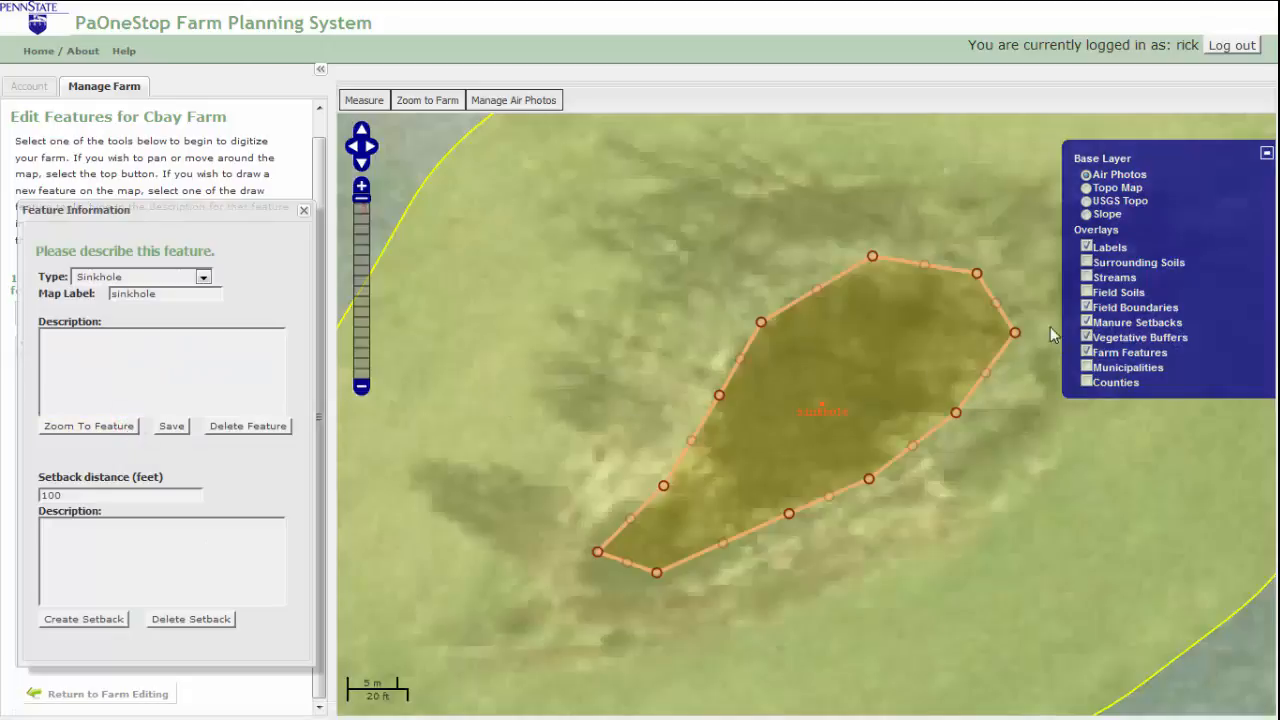
{"action": "left_click", "coordinate": [363, 261]}
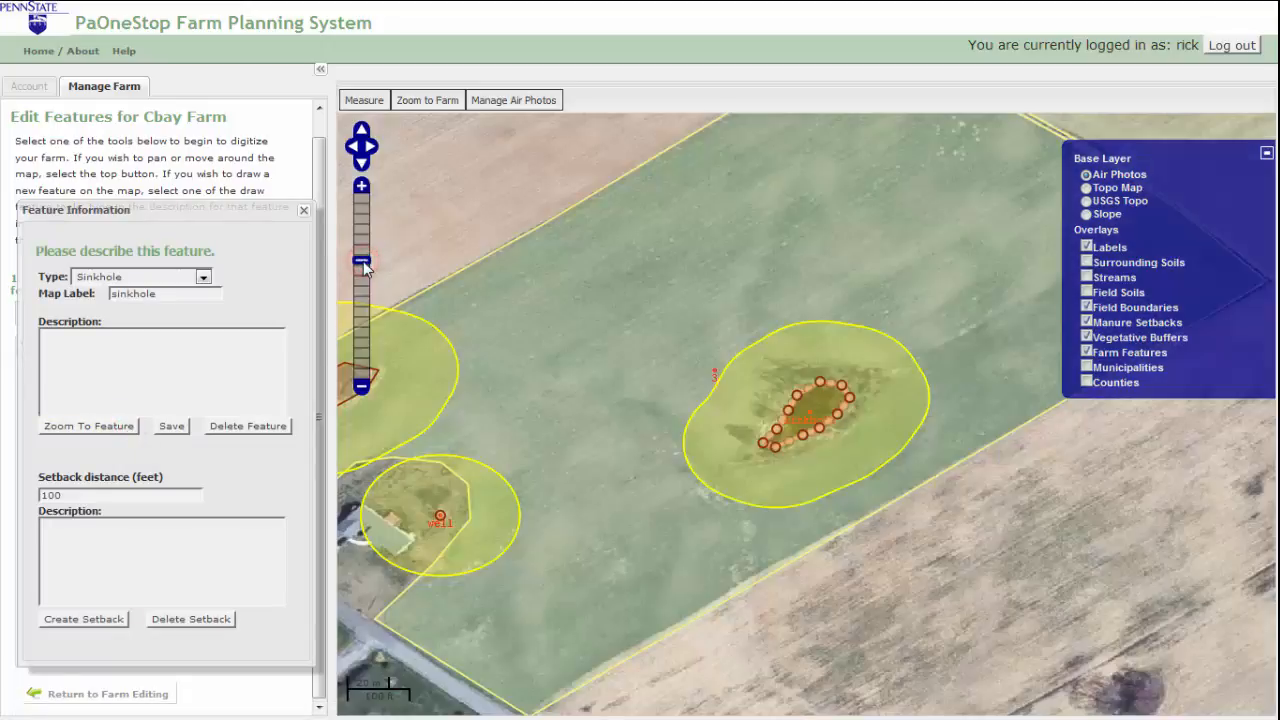
{"action": "left_click", "coordinate": [1087, 308]}
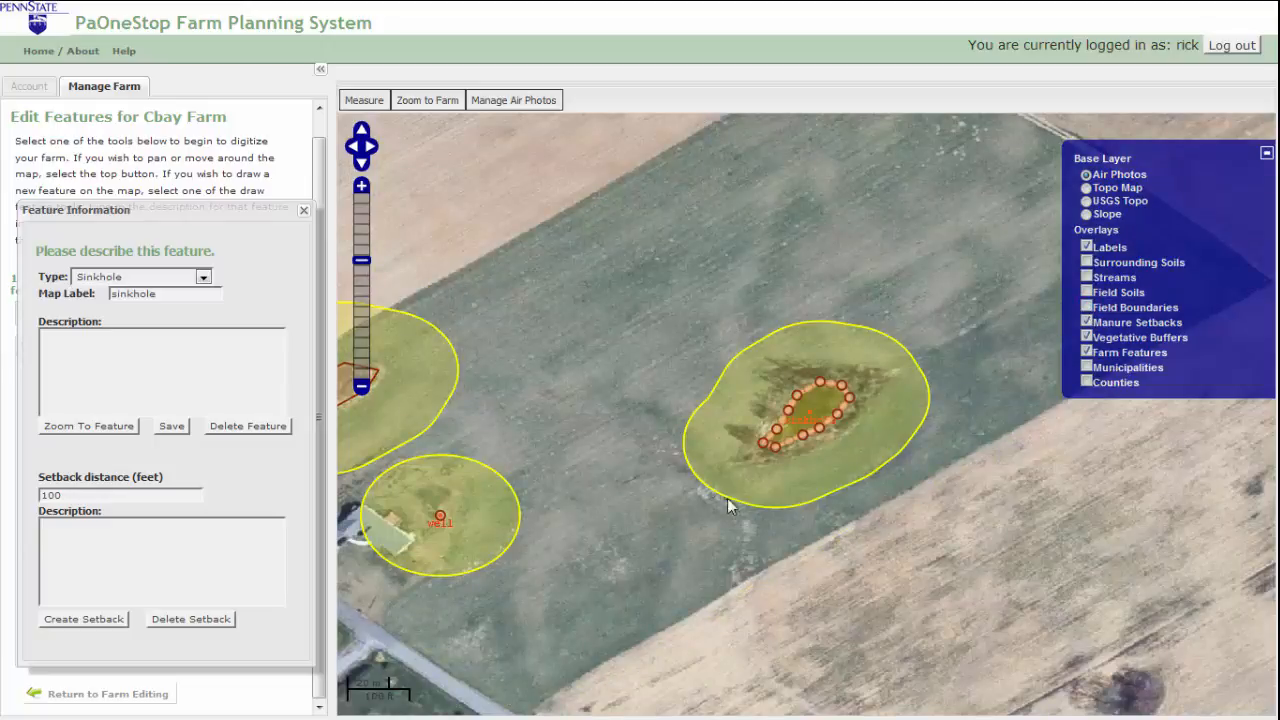
{"action": "left_click_drag", "start_coordinate": [755, 551], "coordinate": [995, 514]}
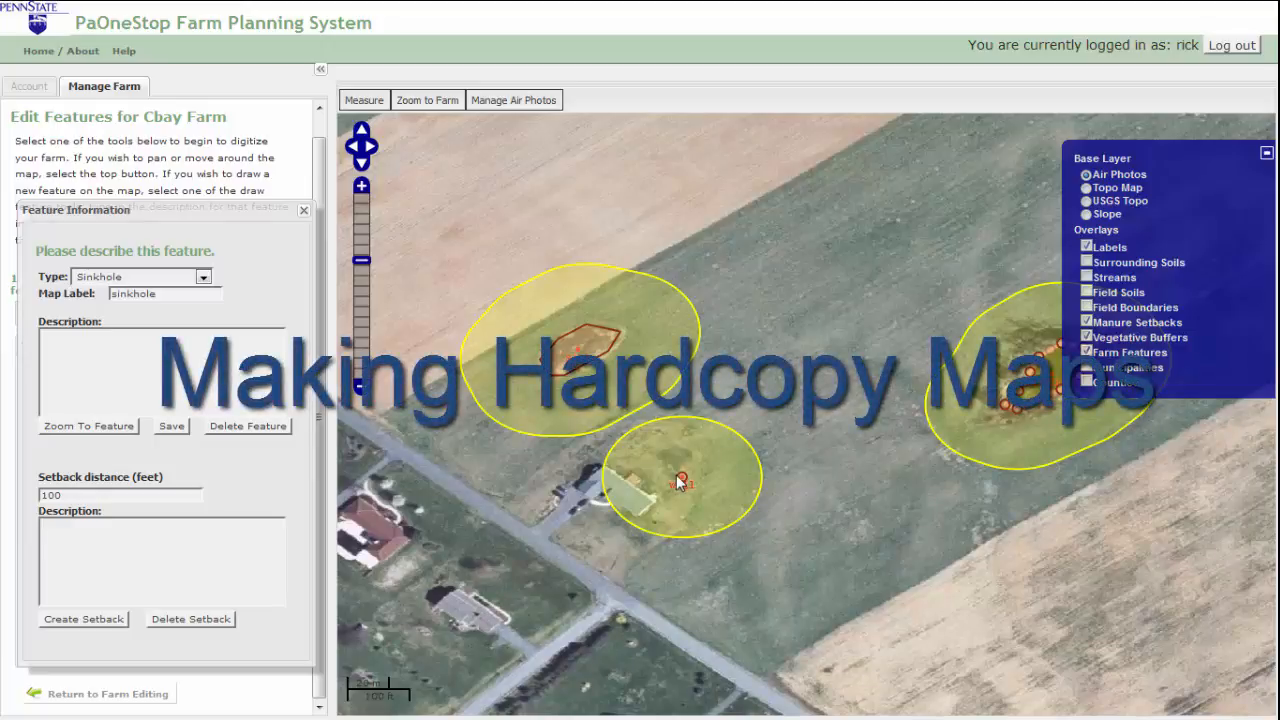
Step: Close the sinkhole details and open Cbay Farm's Maps page, scrolled to Farm Fields
{"action": "left_click", "coordinate": [303, 210]}
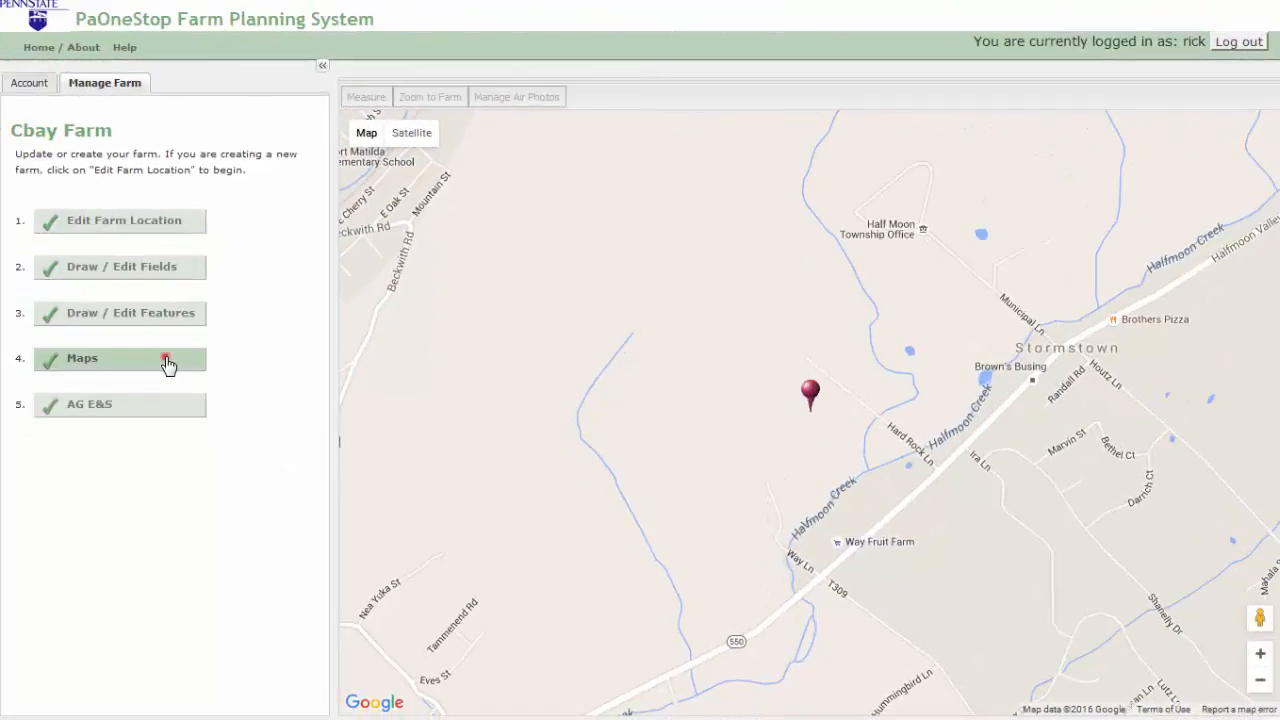
{"action": "left_click", "coordinate": [168, 362]}
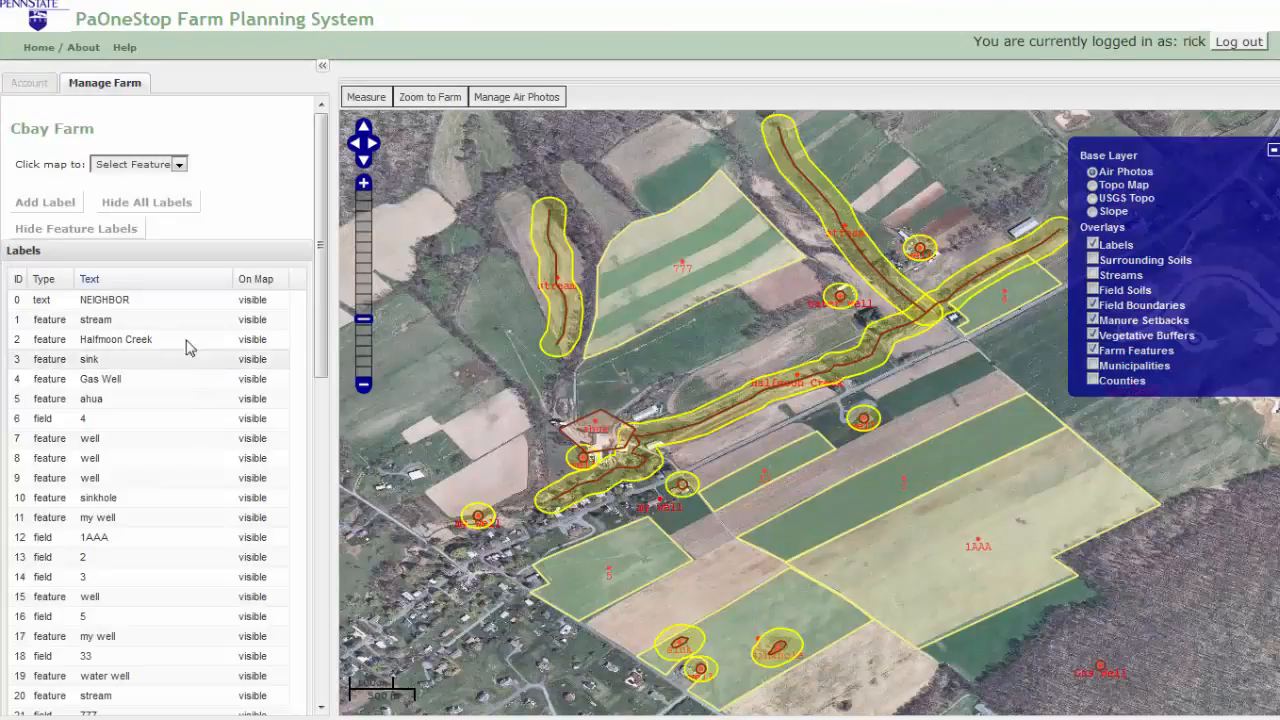
{"action": "left_click_drag", "start_coordinate": [320, 170], "coordinate": [323, 392]}
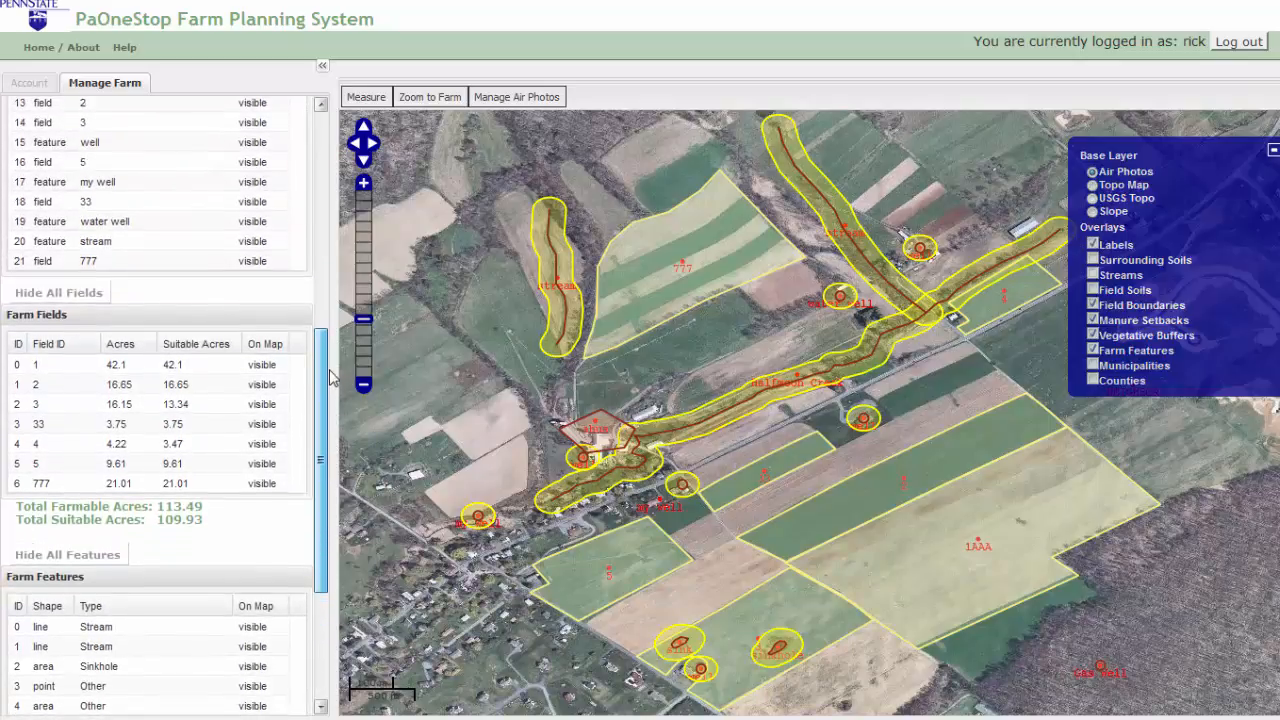
Step: Zoom onto field 777 (21.01 acres), toggle it off and back on, then close its information
{"action": "left_click", "coordinate": [192, 487]}
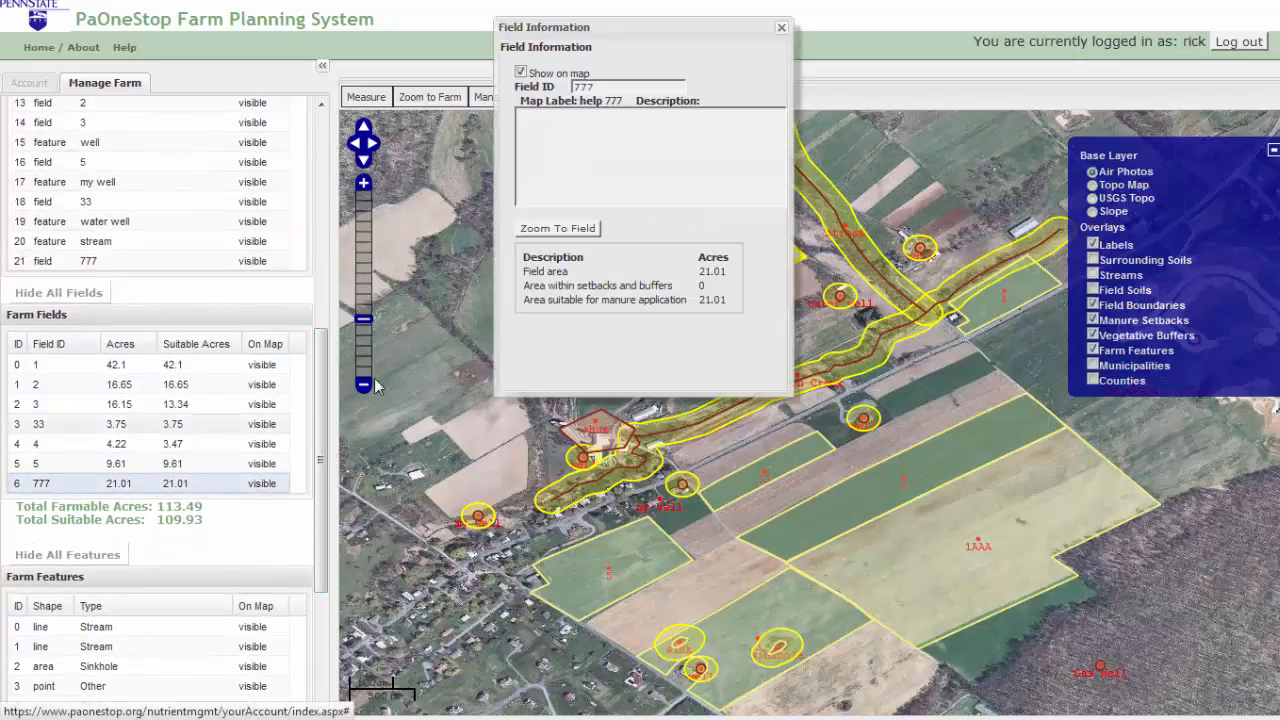
{"action": "left_click_drag", "start_coordinate": [571, 27], "coordinate": [398, 57]}
{"action": "left_click", "coordinate": [394, 257]}
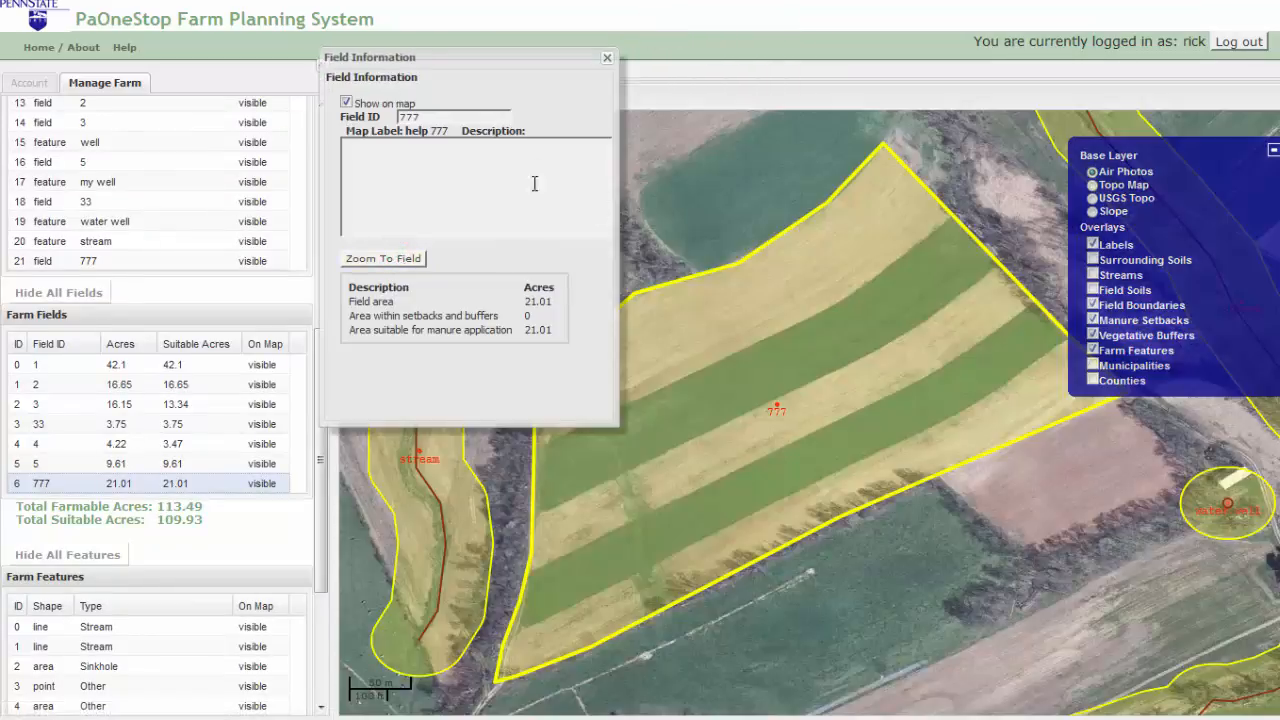
{"action": "left_click", "coordinate": [346, 103]}
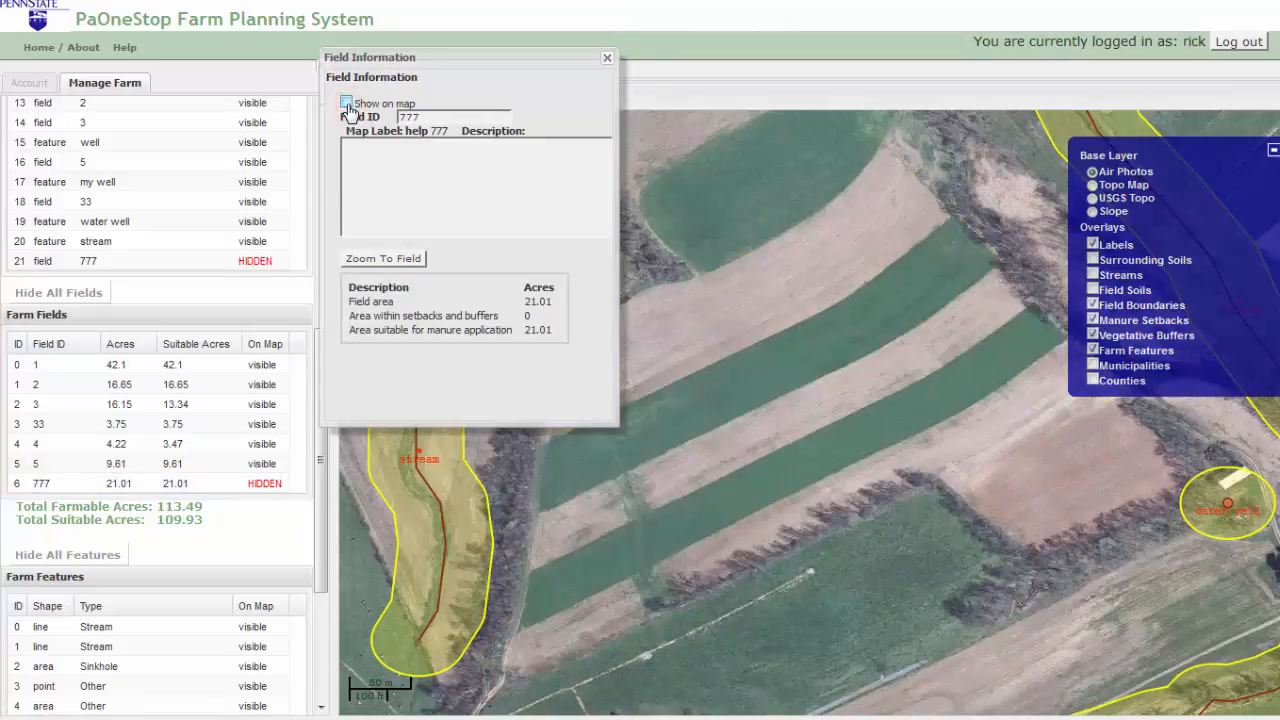
{"action": "left_click", "coordinate": [346, 104]}
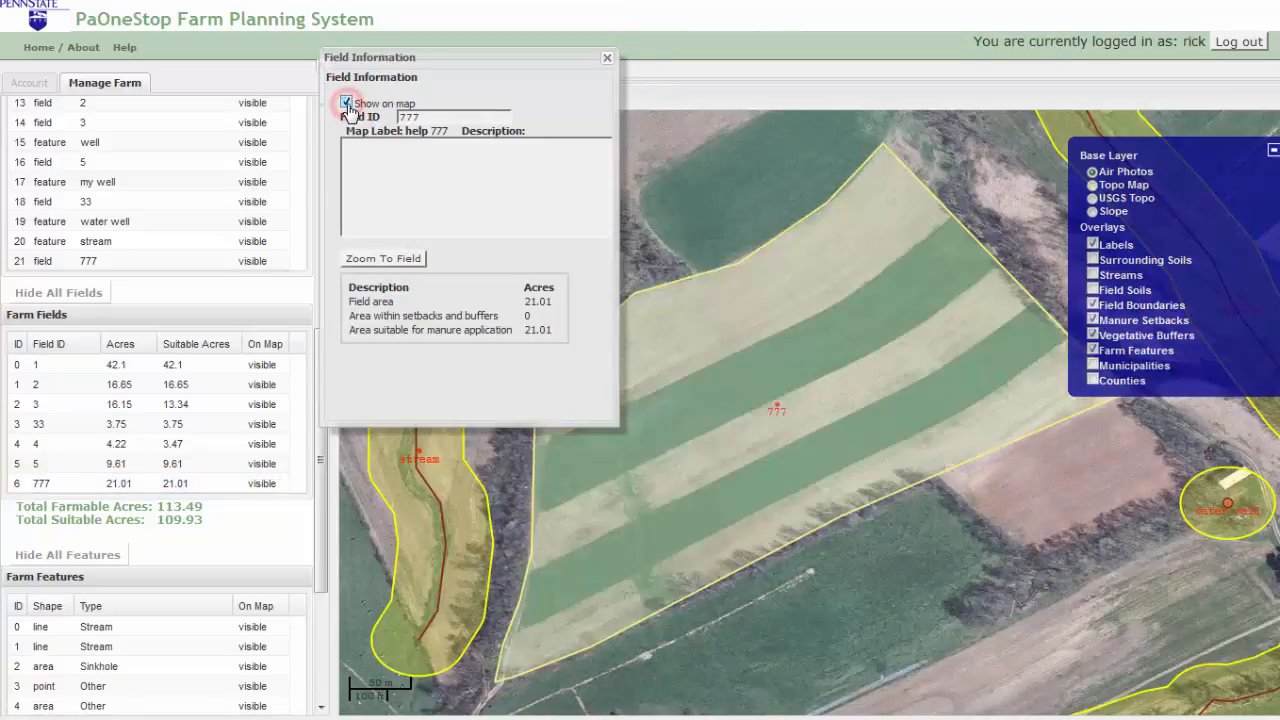
{"action": "left_click", "coordinate": [607, 60]}
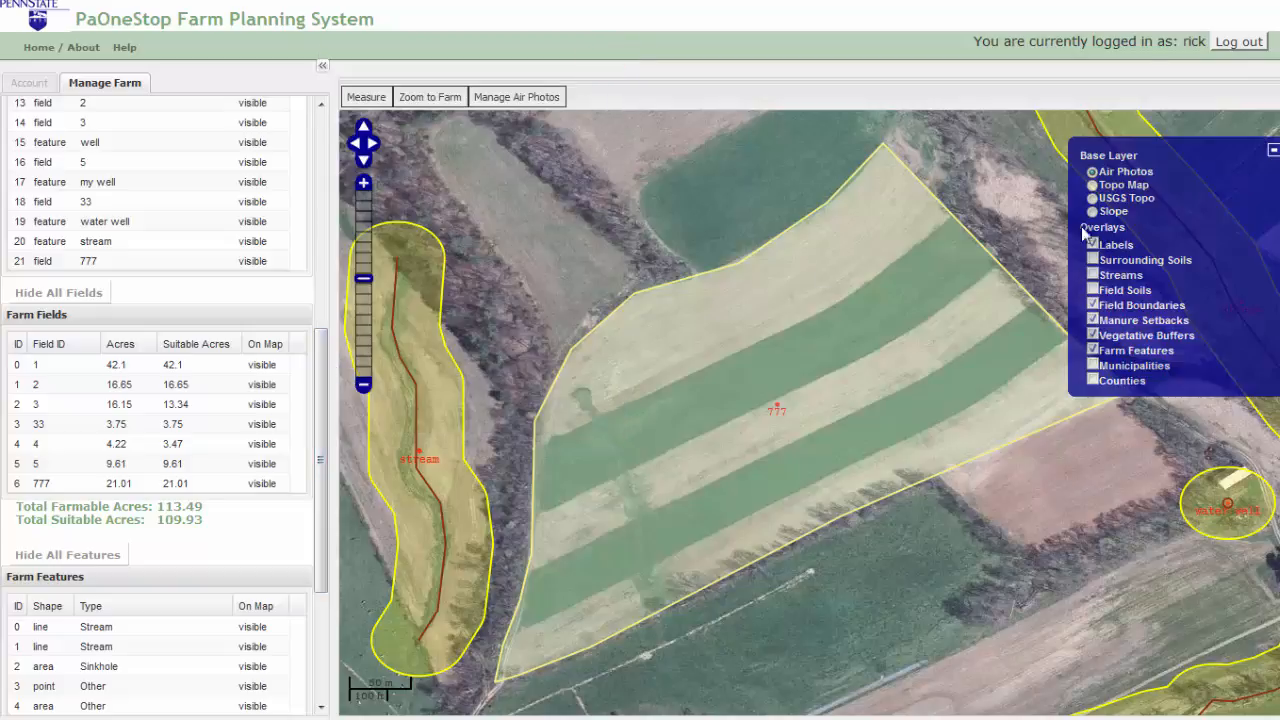
Step: Switch the base map to Topo Map, then back to Air Photos
{"action": "left_click", "coordinate": [1092, 186]}
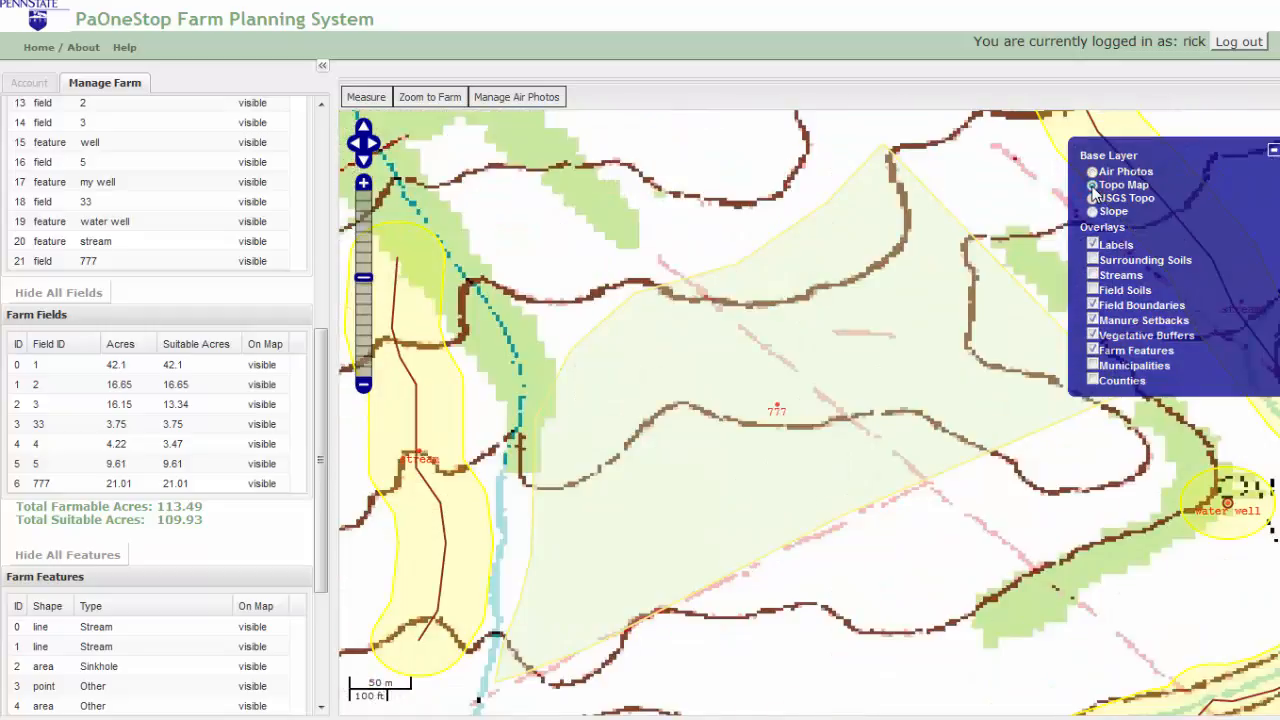
{"action": "left_click", "coordinate": [1092, 172]}
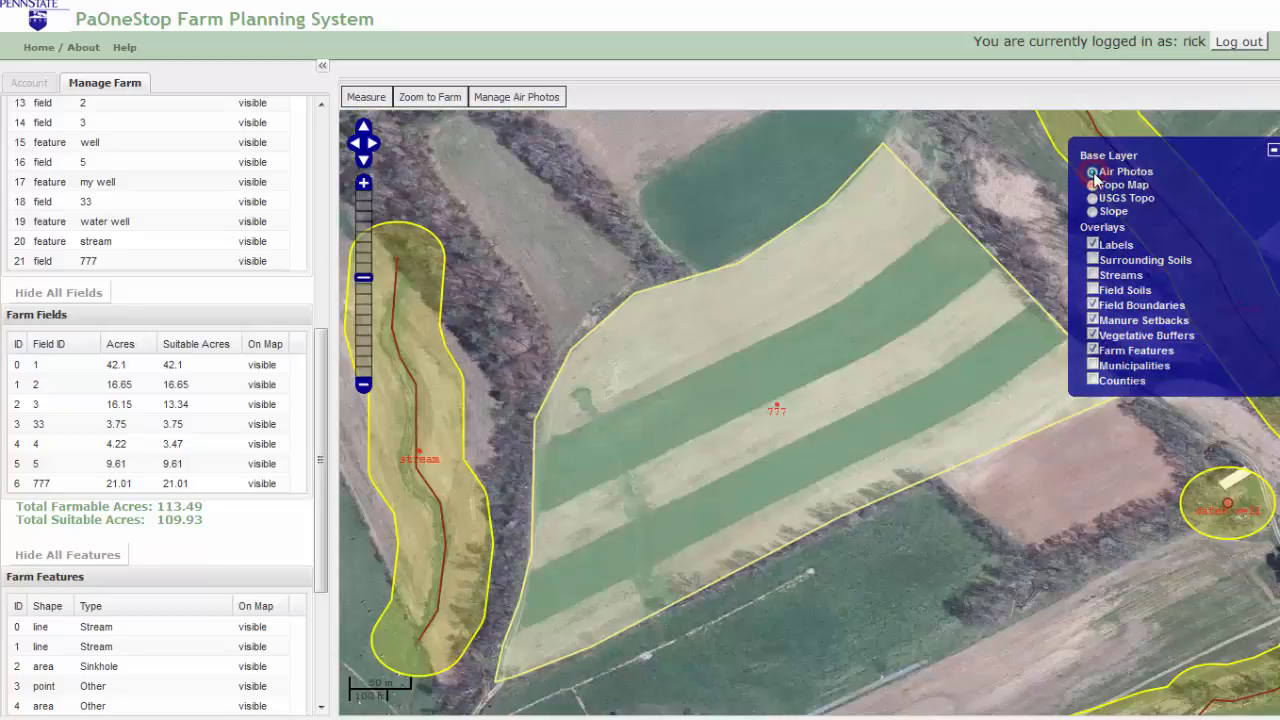
{"action": "left_click_drag", "start_coordinate": [321, 396], "coordinate": [300, 560]}
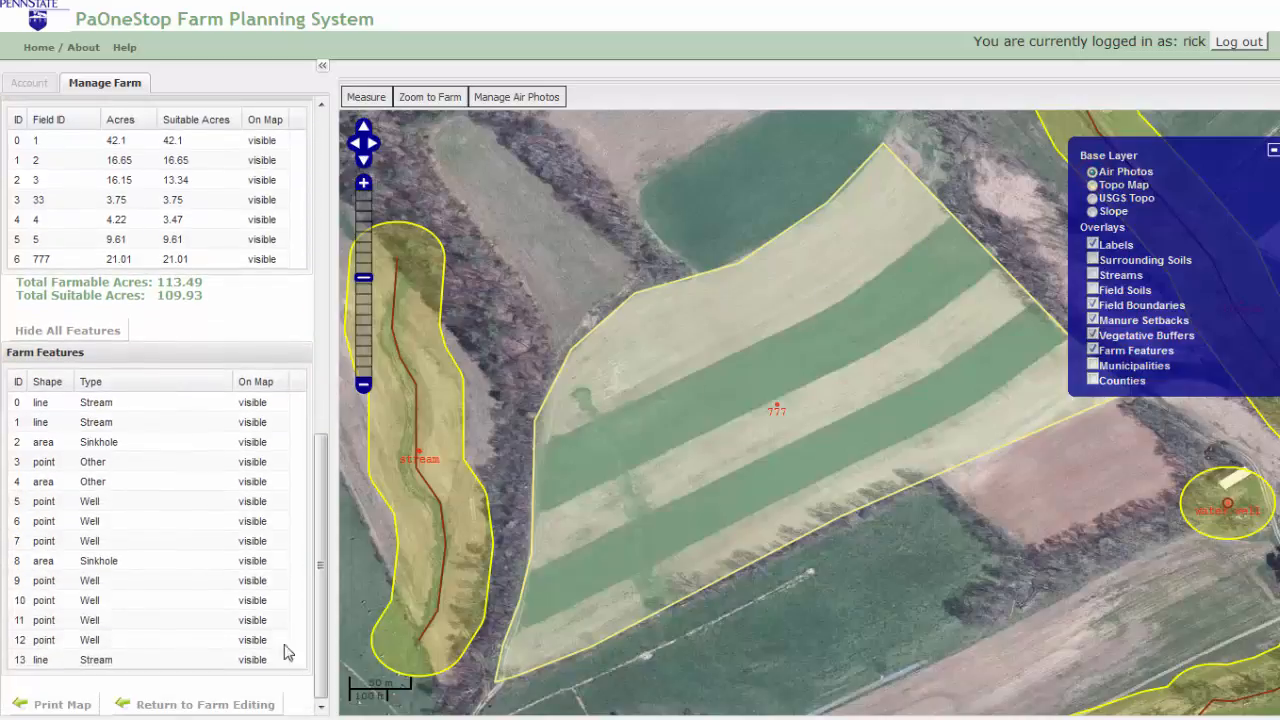
Step: Replace the placeholder map title with 'MyField Map' and print the fields report PDF
{"action": "left_click", "coordinate": [62, 705]}
{"action": "left_click", "coordinate": [617, 67]}
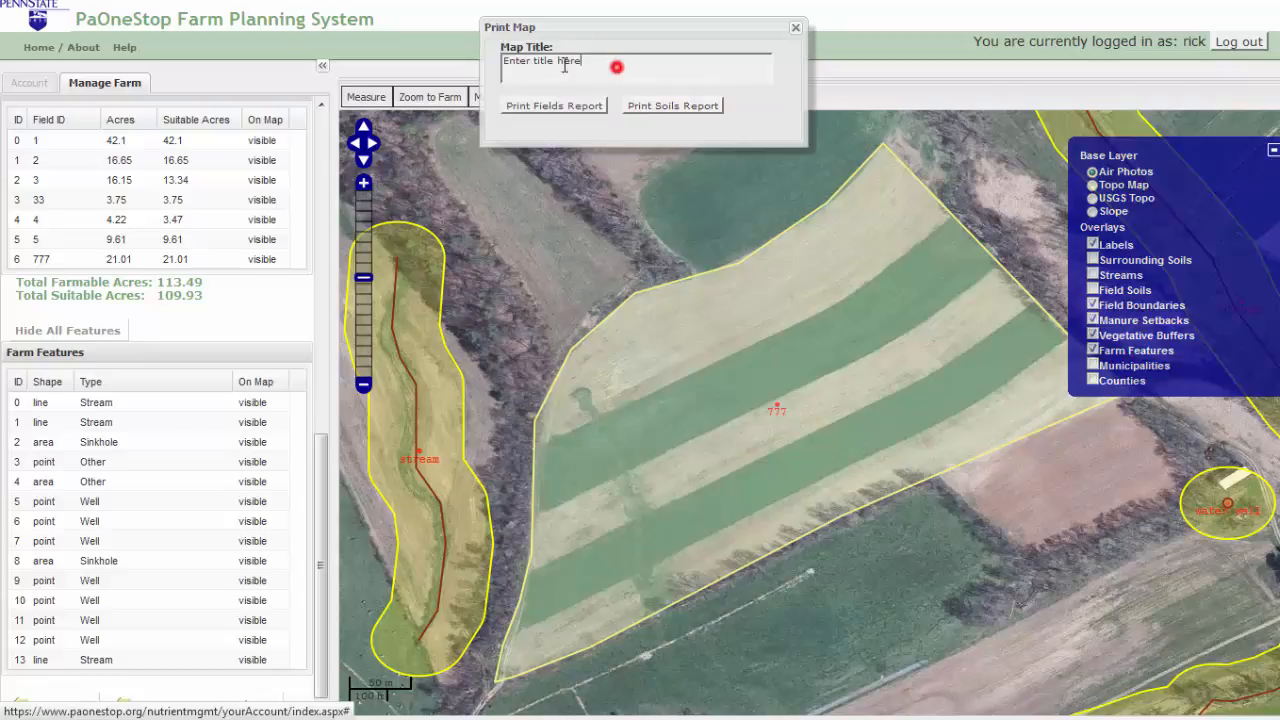
{"action": "left_click_drag", "start_coordinate": [584, 64], "coordinate": [493, 70]}
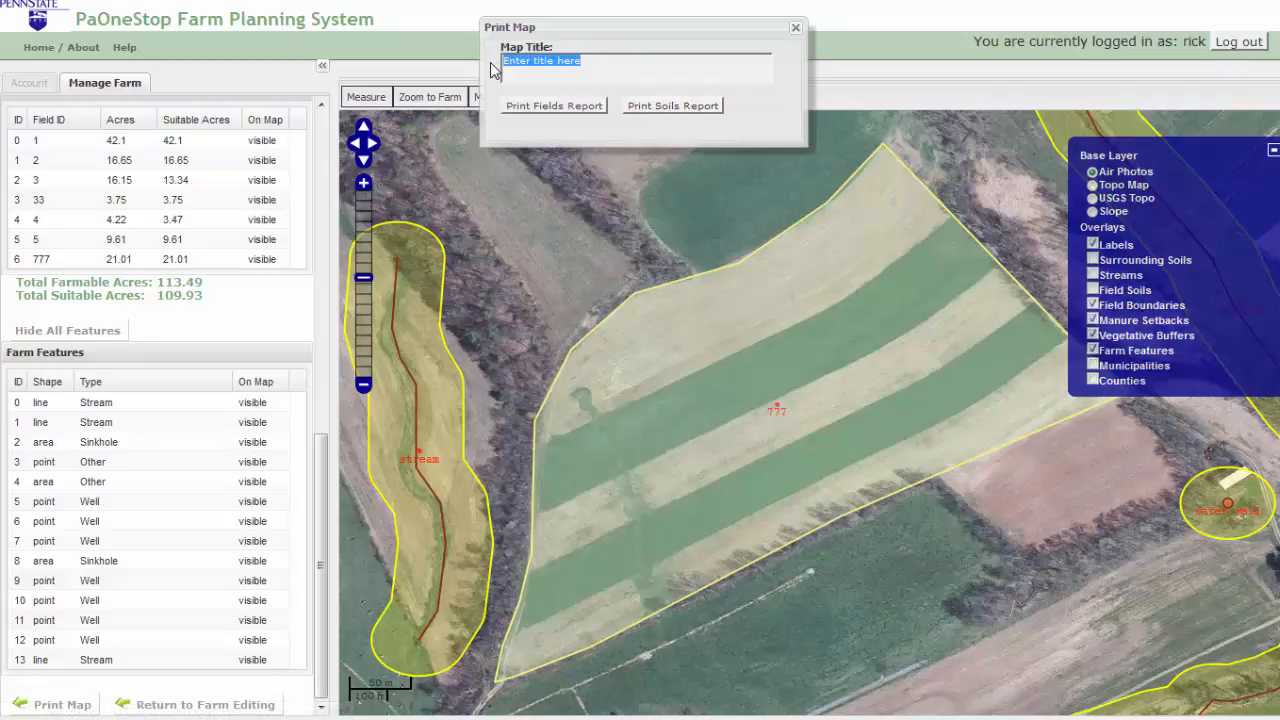
{"action": "type", "text": "MyField Map"}
{"action": "left_click", "coordinate": [531, 113]}
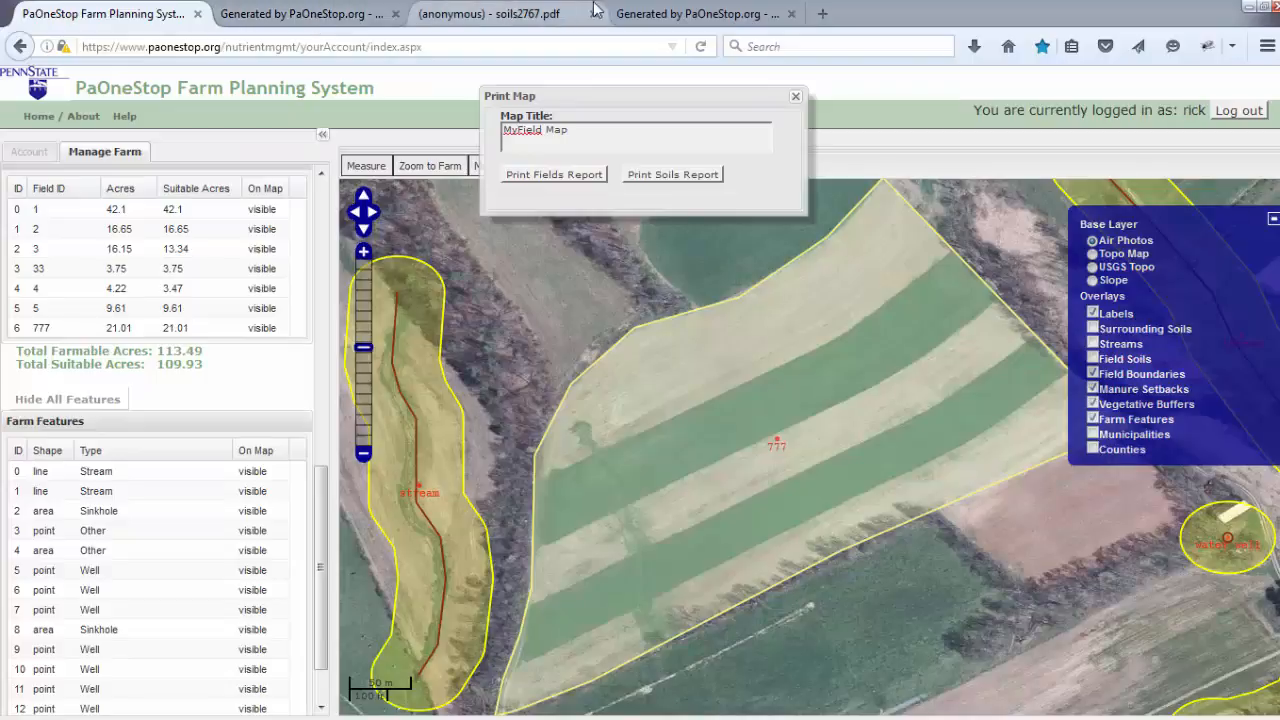
Step: Scroll through the MyFarm Field Map PDF to the Field Acreages table totalling 113.49 acres
{"action": "left_click", "coordinate": [668, 14]}
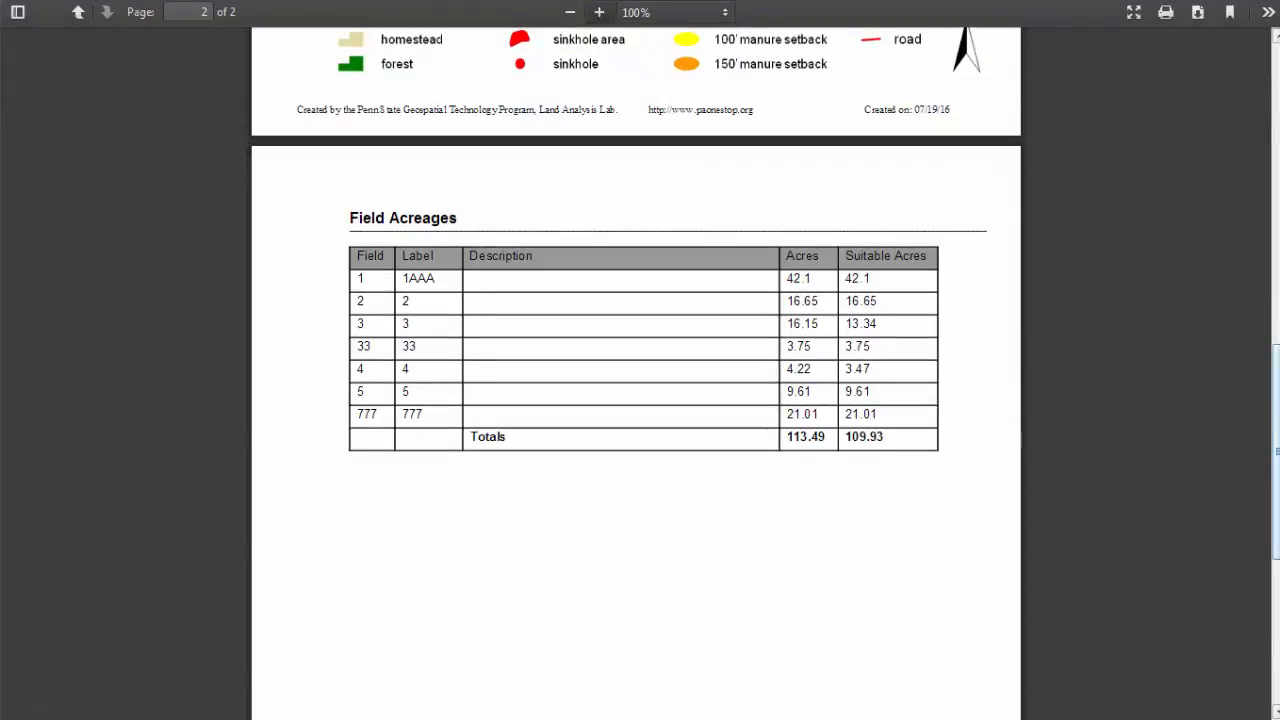
{"action": "scroll", "coordinate": [636, 372], "scroll_direction": "up", "scroll_amount": 9}
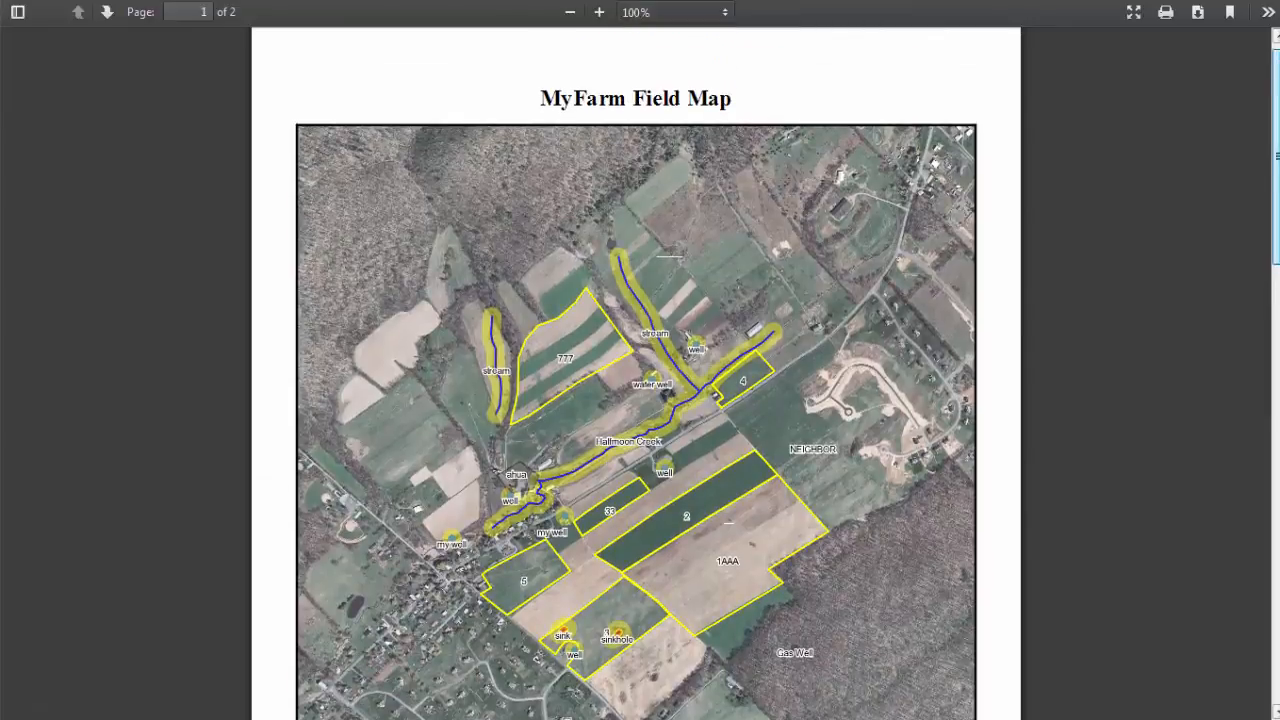
{"action": "scroll", "coordinate": [636, 400], "scroll_direction": "down", "scroll_amount": 1}
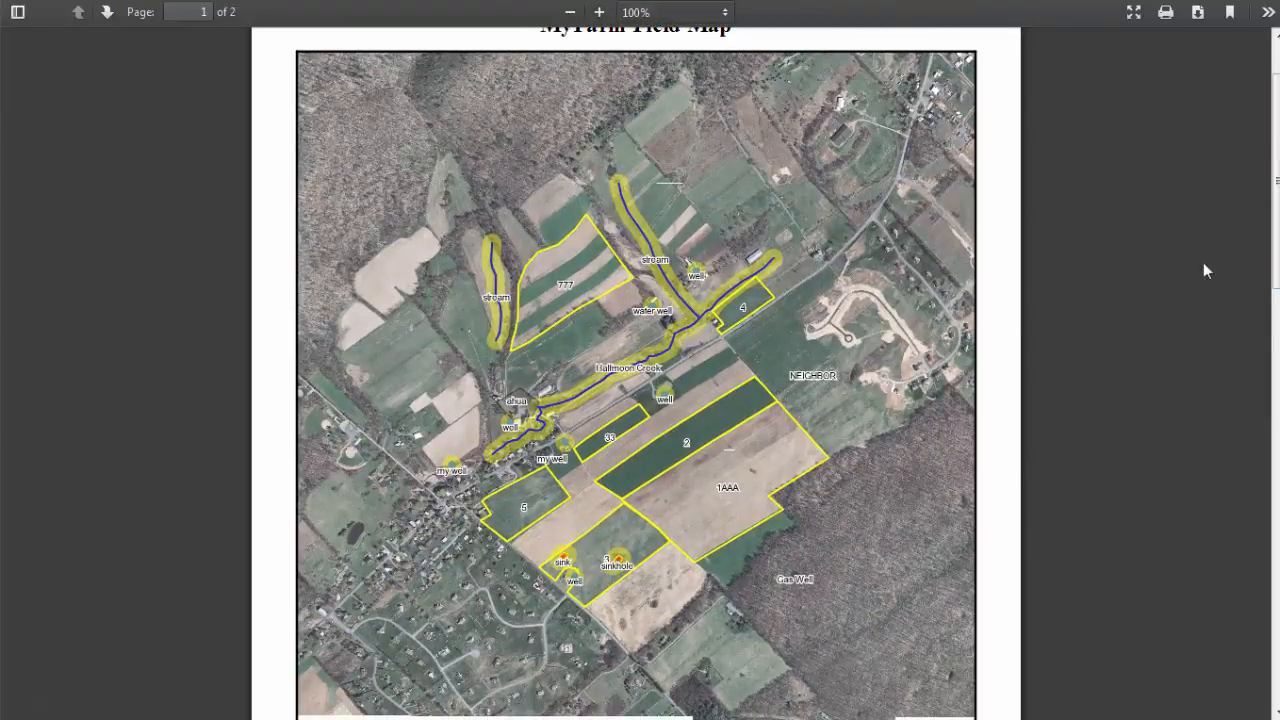
{"action": "left_click_drag", "start_coordinate": [1277, 225], "coordinate": [1277, 425]}
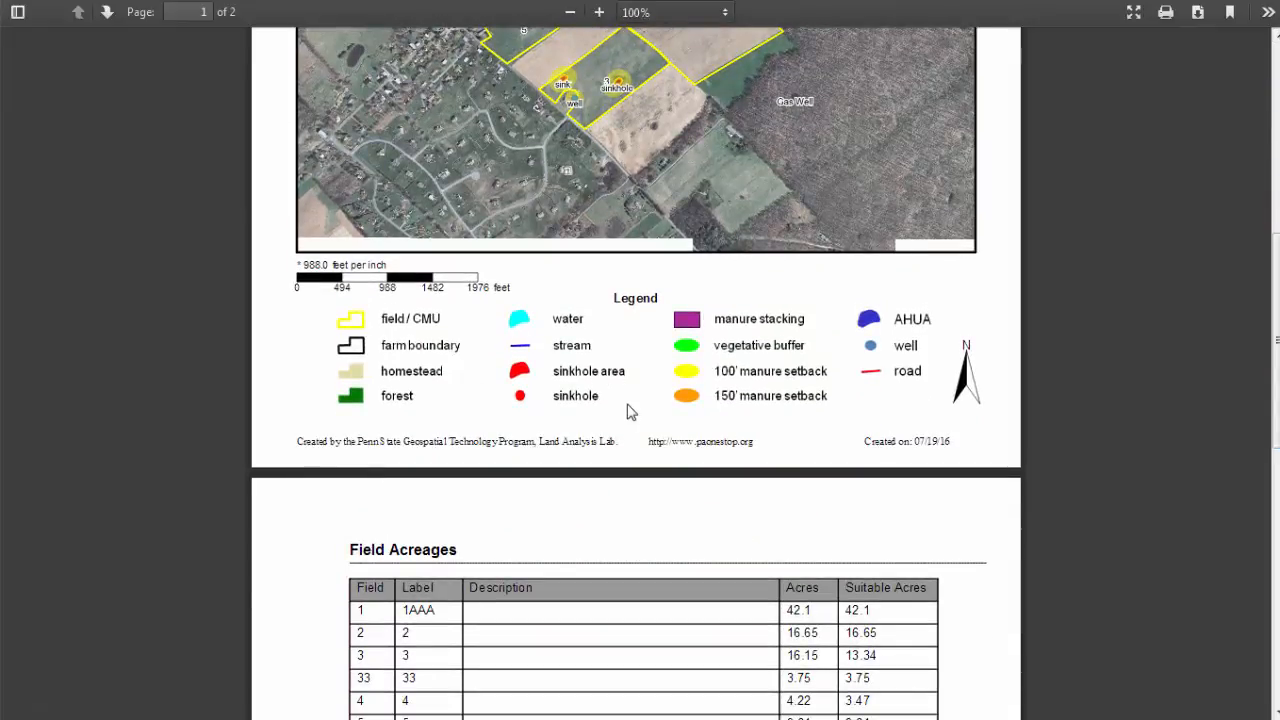
{"action": "scroll", "coordinate": [1237, 423], "scroll_direction": "down", "scroll_amount": 4}
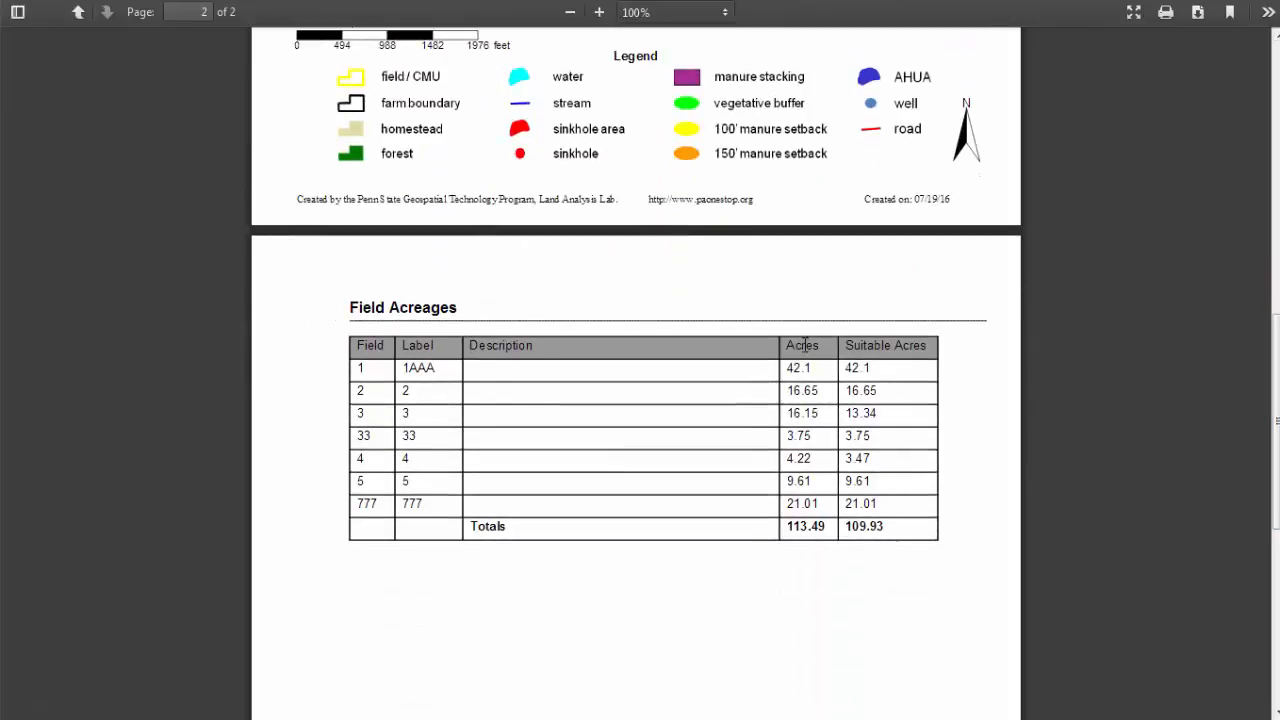
Step: Scroll through the soils2767.pdf soil map, then the farm2767.pdf topo base map
{"action": "mouse_move", "coordinate": [597, 3]}
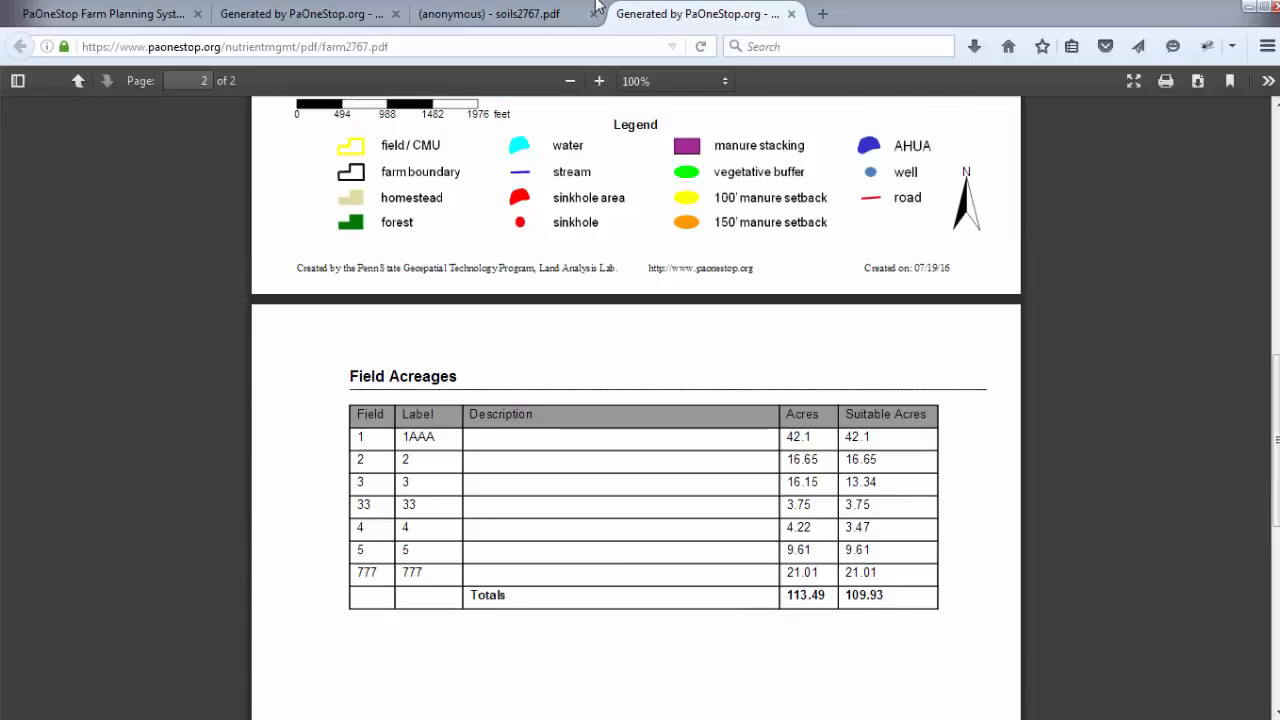
{"action": "left_click", "coordinate": [519, 22]}
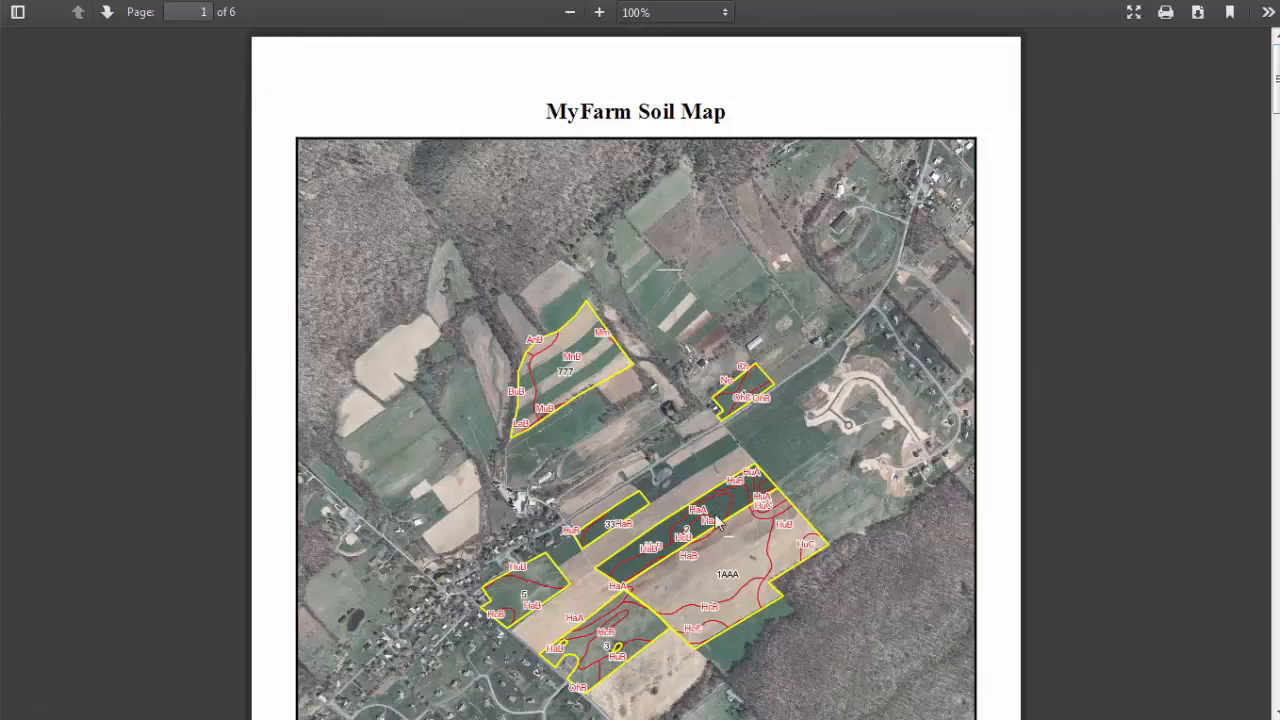
{"action": "scroll", "coordinate": [1277, 88], "scroll_direction": "down", "scroll_amount": 3}
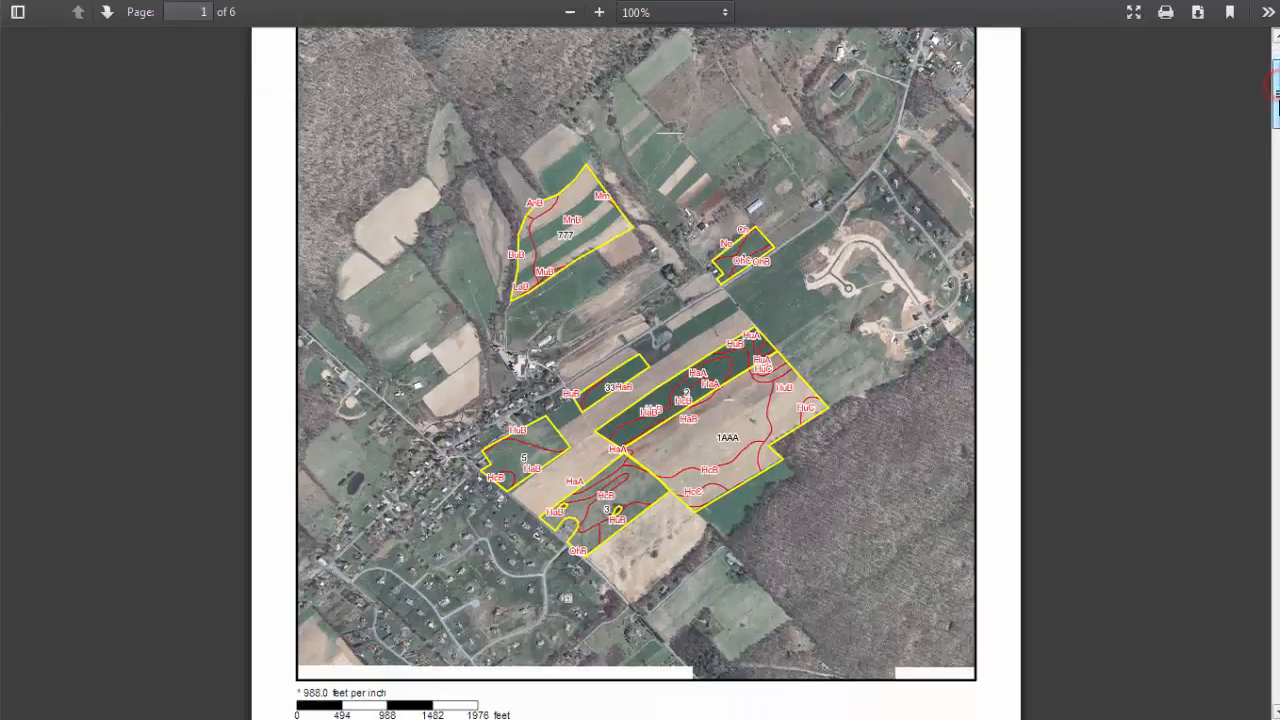
{"action": "left_click_drag", "start_coordinate": [1277, 100], "coordinate": [1277, 475]}
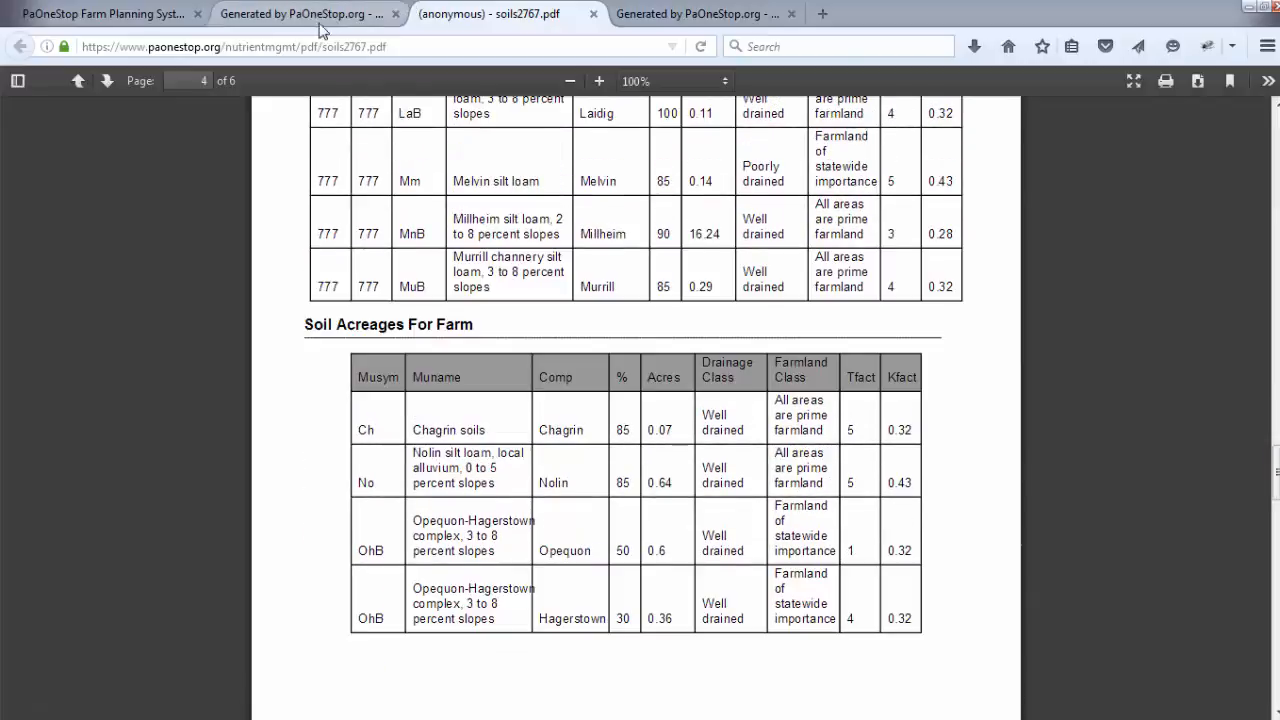
{"action": "left_click", "coordinate": [316, 14]}
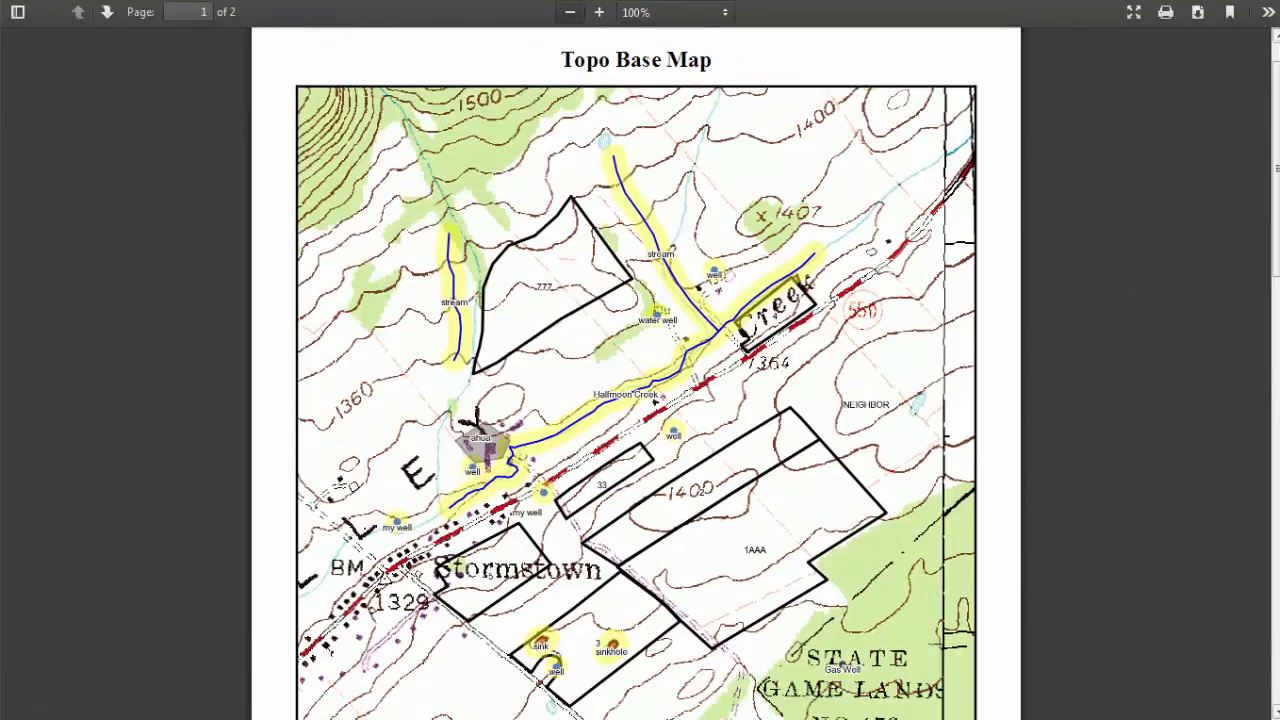
{"action": "scroll", "coordinate": [636, 372], "scroll_direction": "down", "scroll_amount": 2}
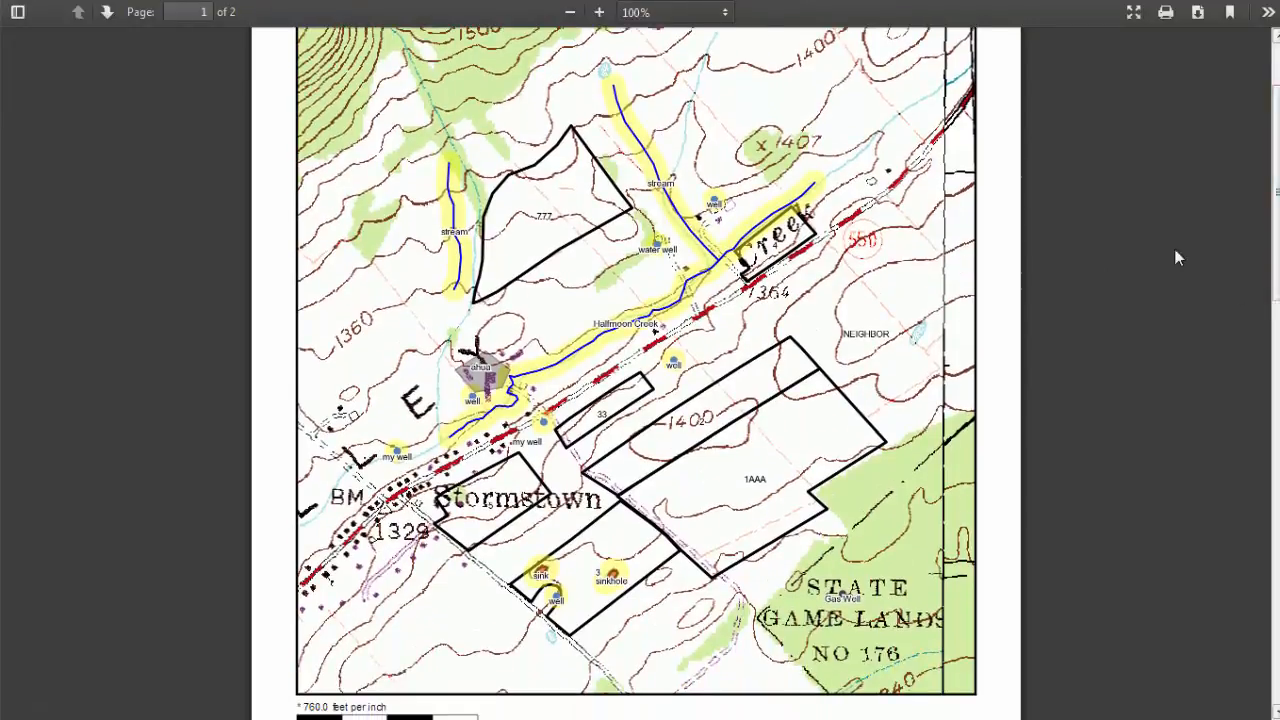
Step: Return to Cbay Farm's editing steps page in the planning system
{"action": "mouse_move", "coordinate": [632, 4]}
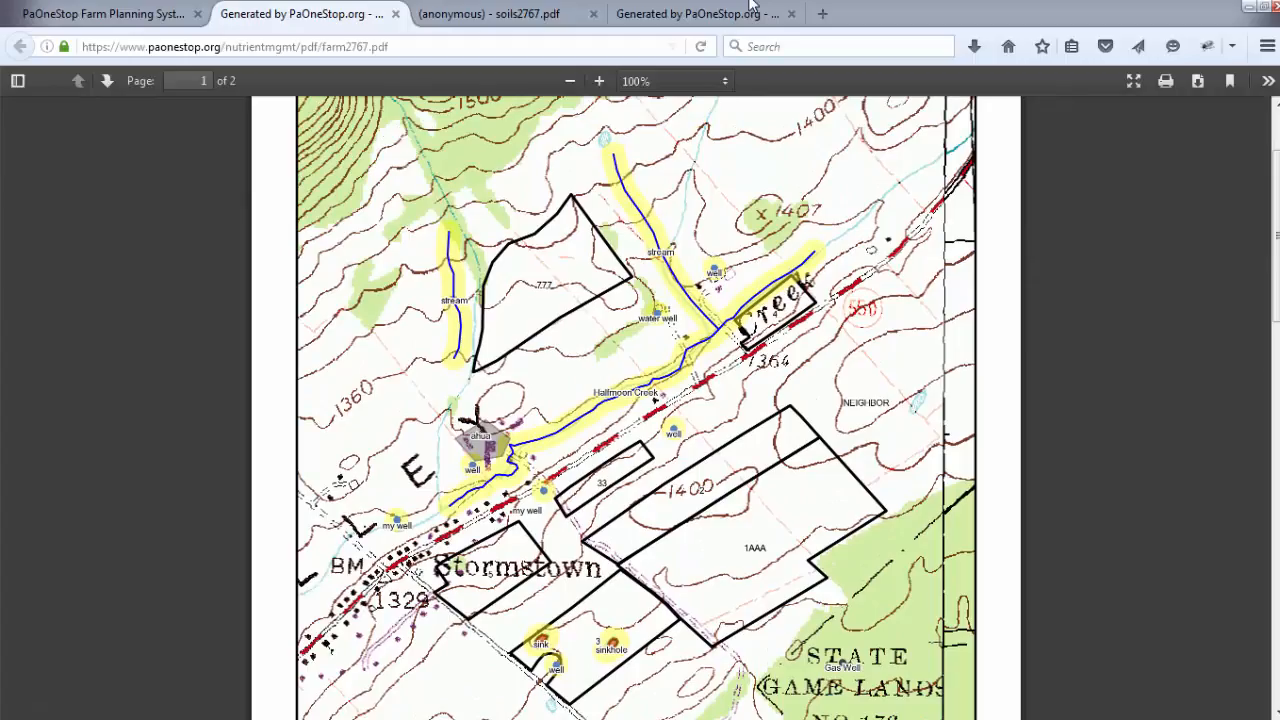
{"action": "left_click", "coordinate": [88, 16]}
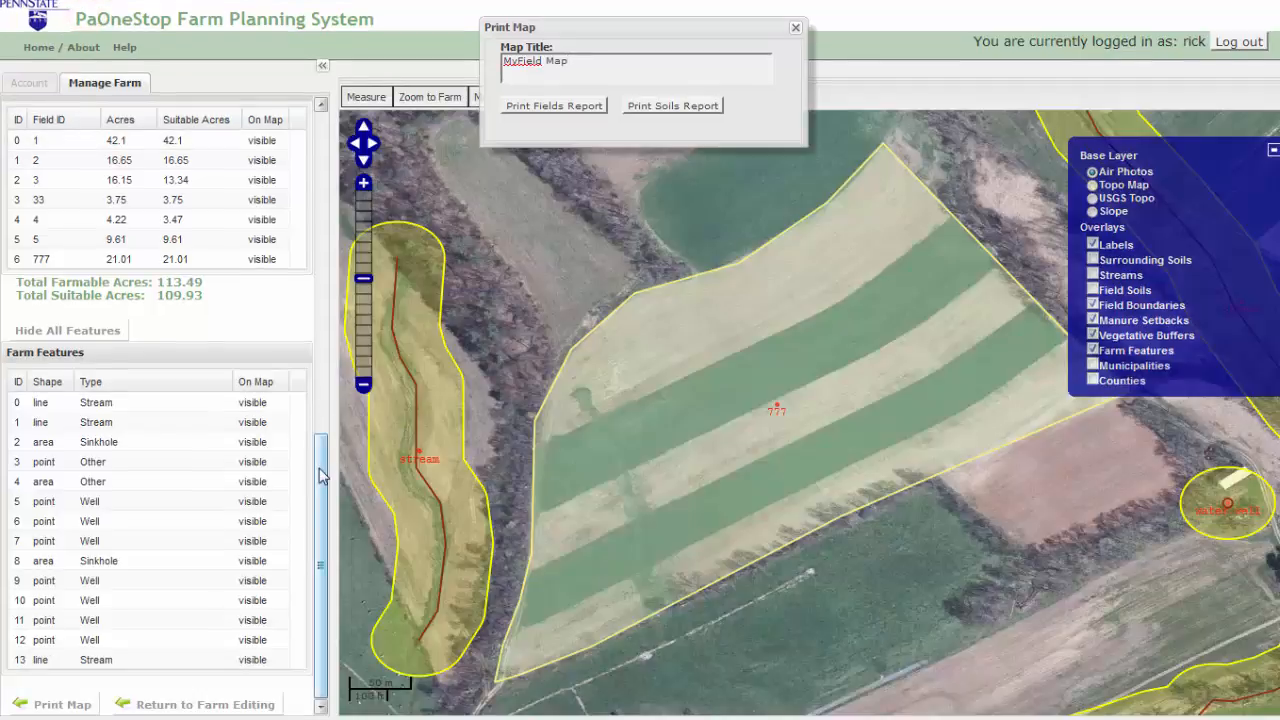
{"action": "left_click", "coordinate": [214, 709]}
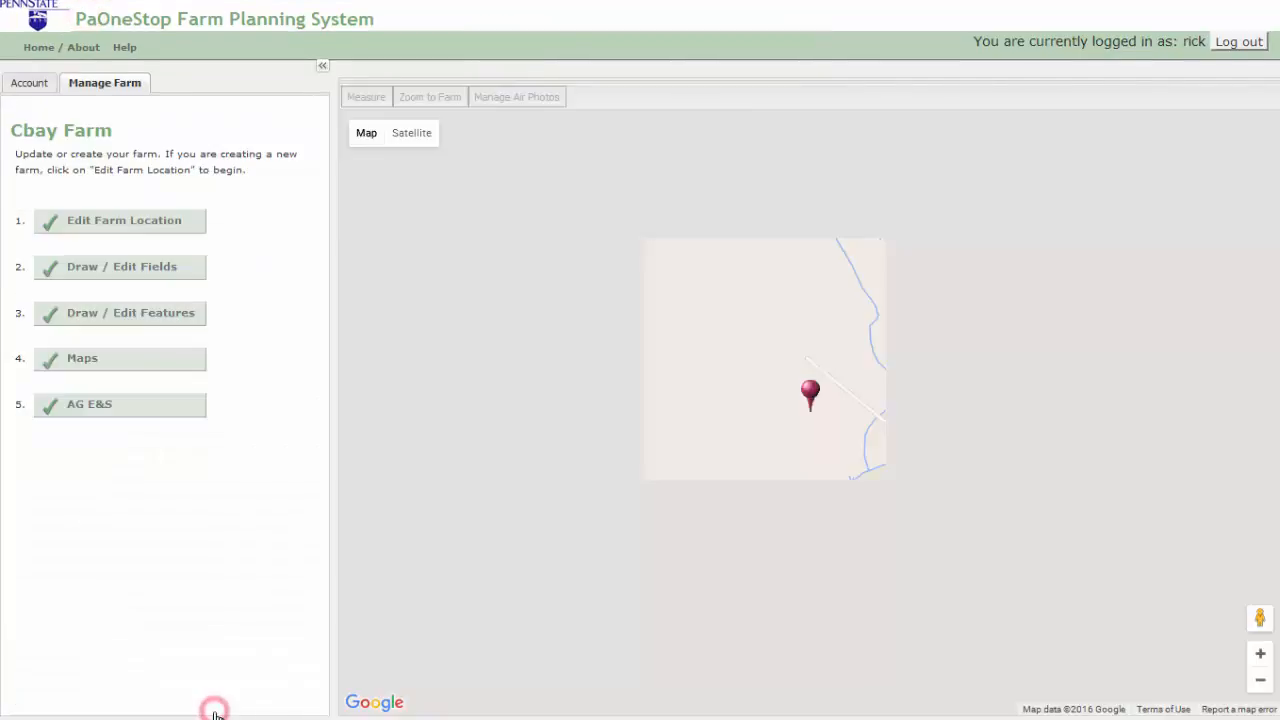